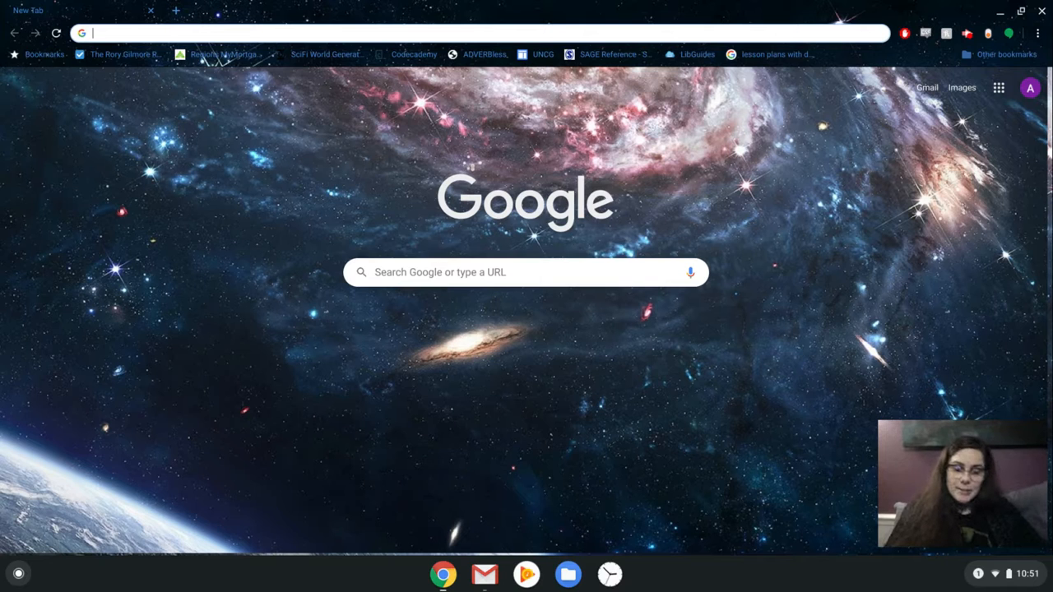
Go to groups.google.com and display the list of my groups
type("groups")
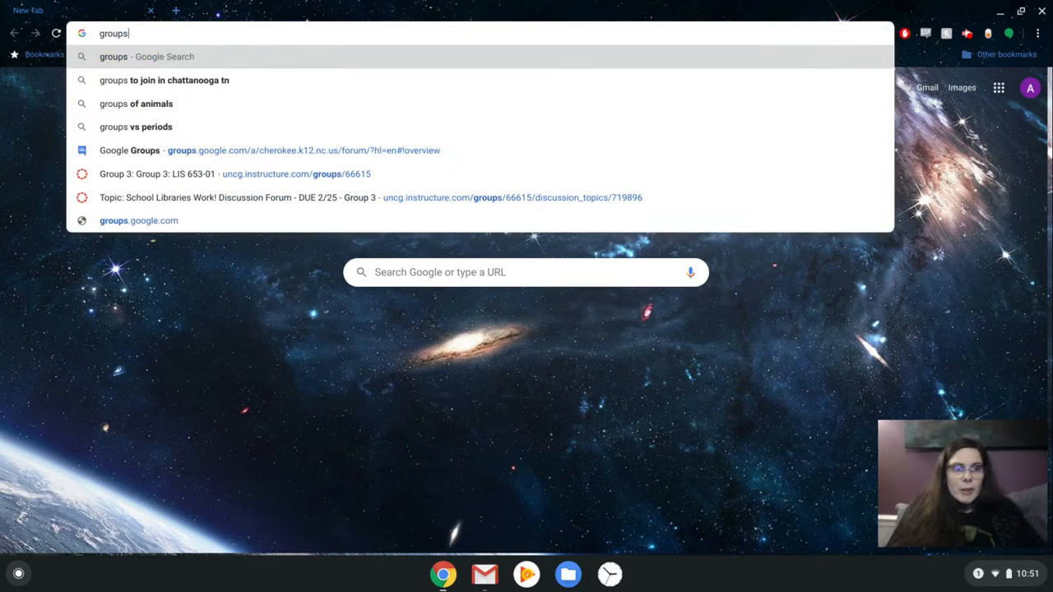
type(".google.com")
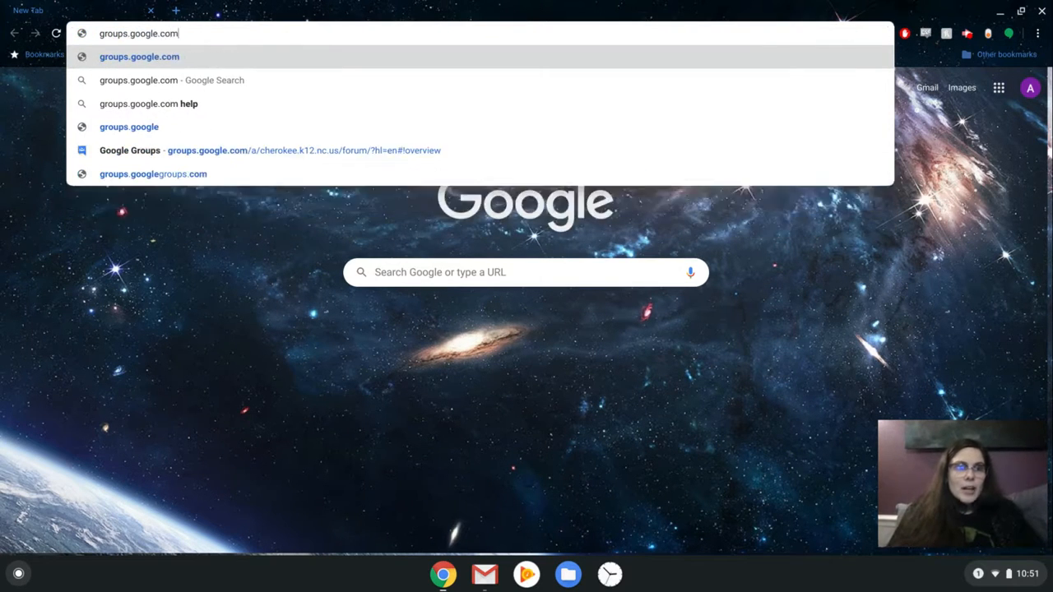
key("Return")
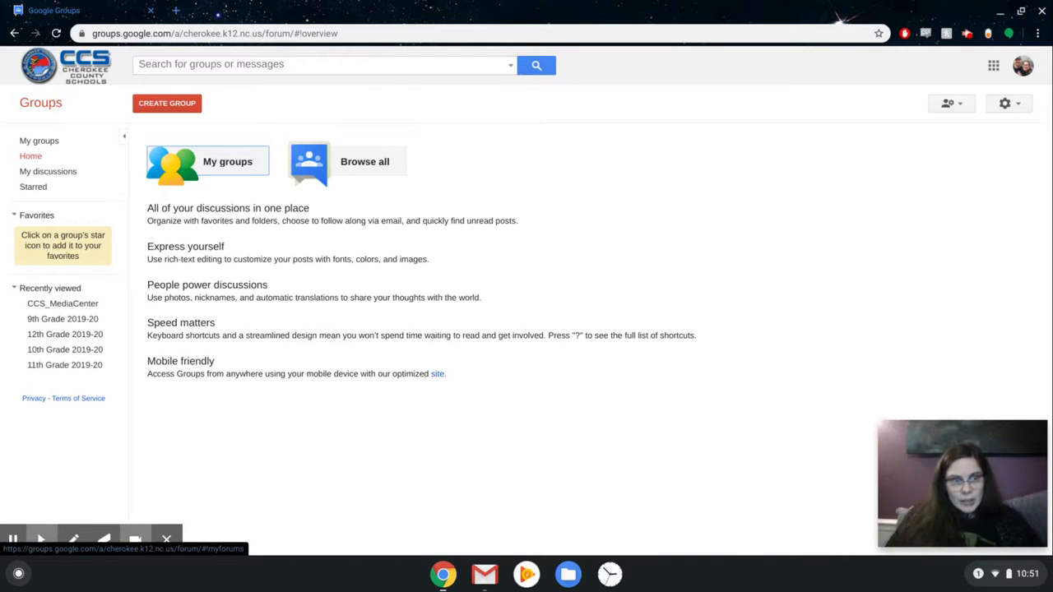
left_click(49, 148)
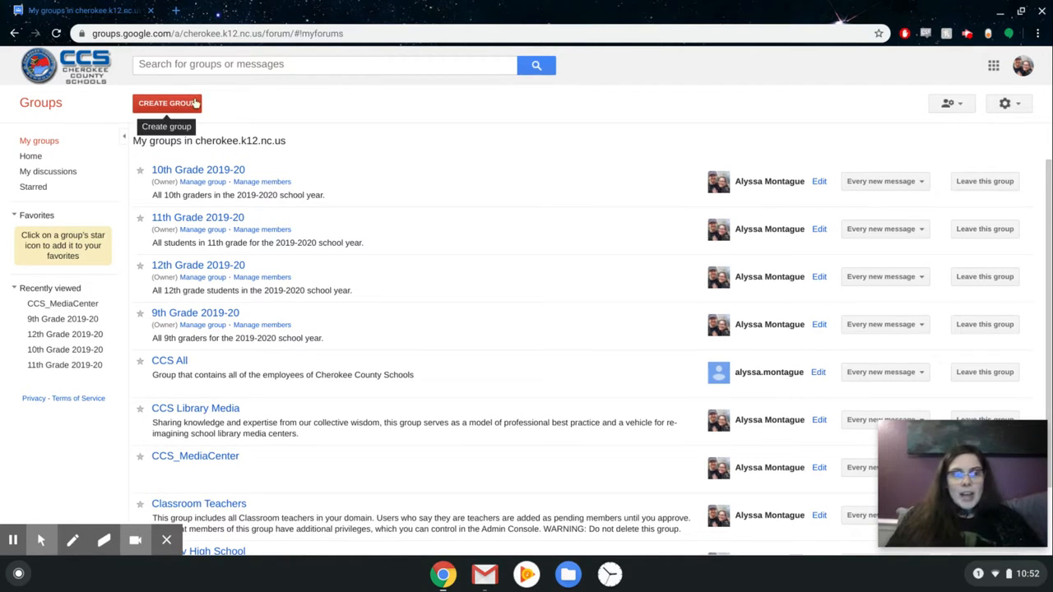
Start creating a new group and name it "Test Group"
left_click(183, 105)
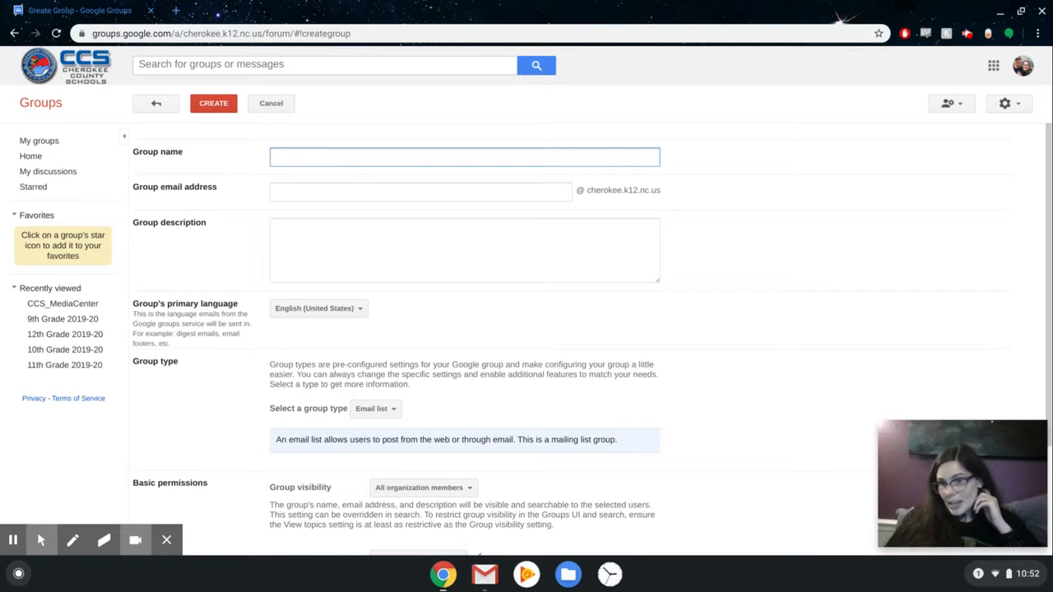
type("T")
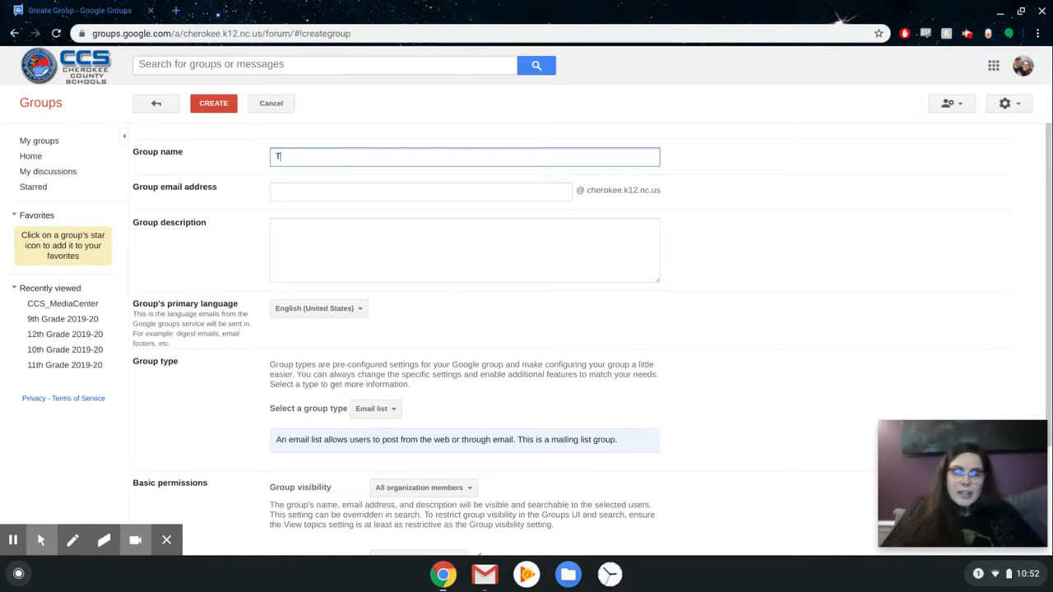
type("est Group")
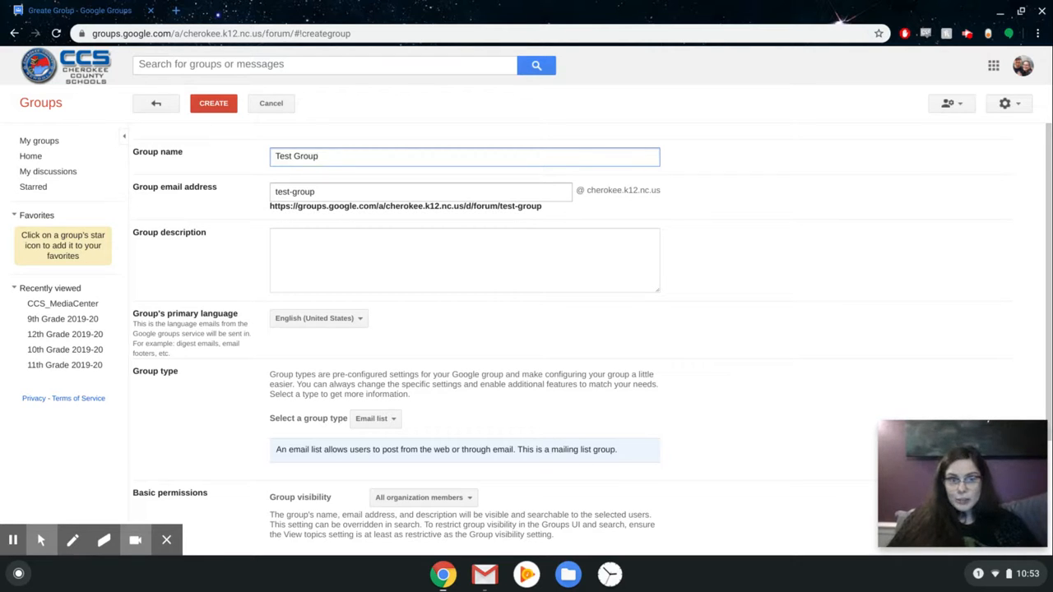
Look over the new group's description and language settings and examine the available group types
left_click(301, 253)
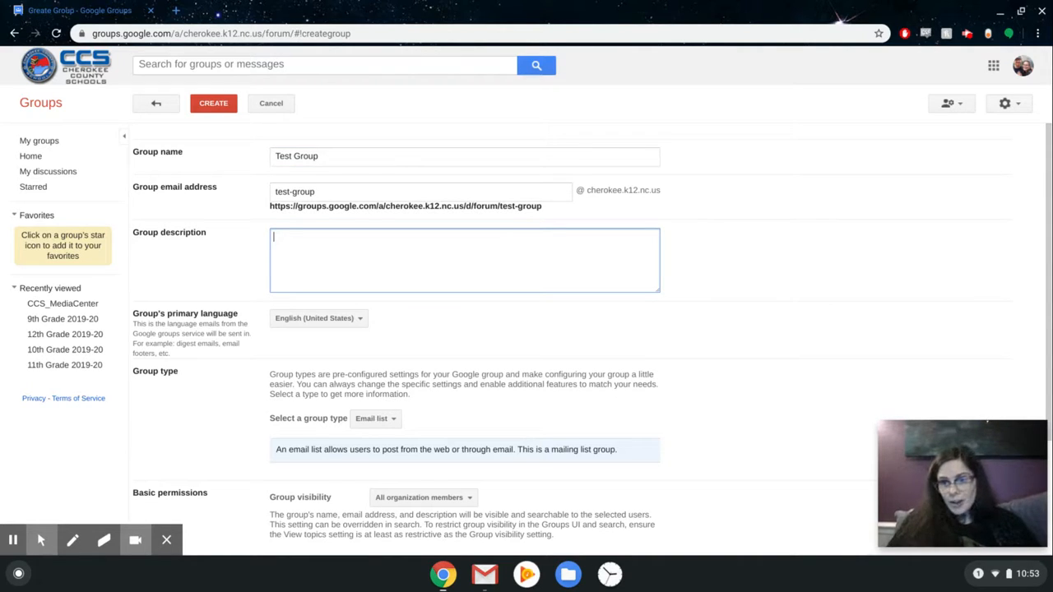
scroll(576, 339, "down", 1)
scroll(576, 339, "up", 1)
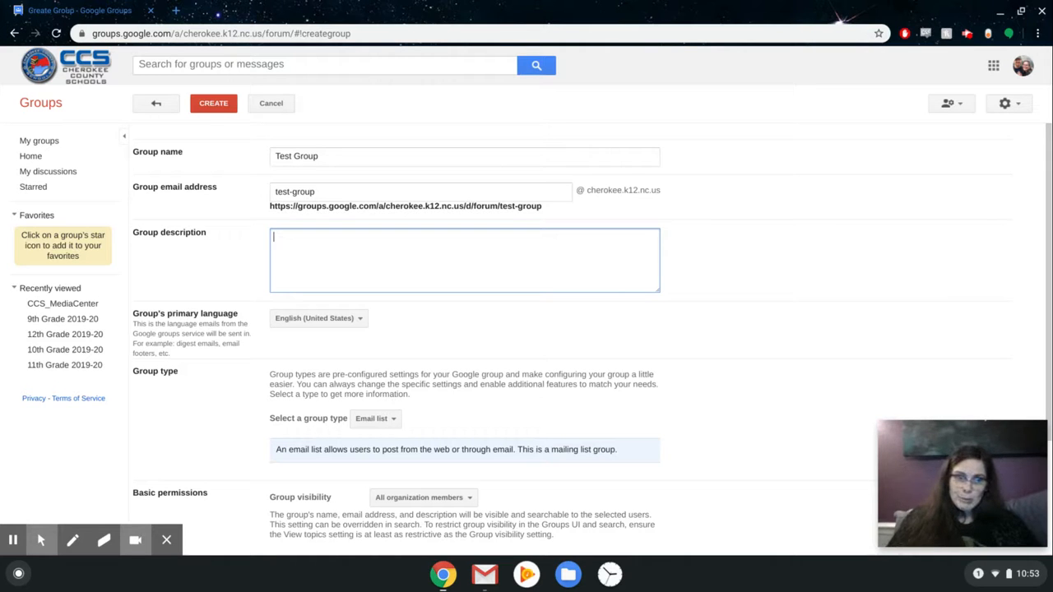
scroll(593, 339, "down", 2)
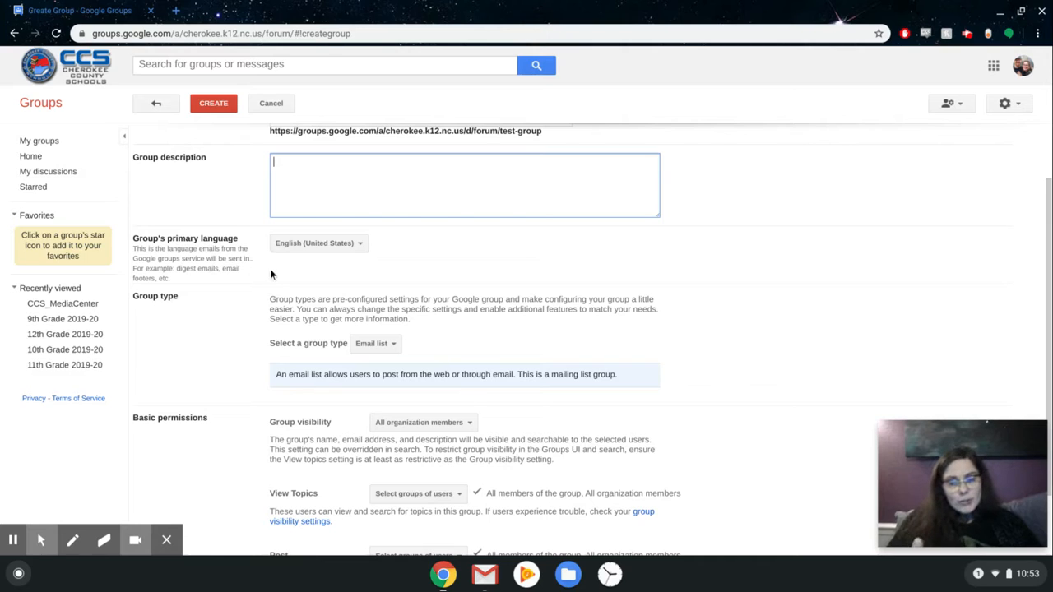
scroll(194, 247, "down", 2)
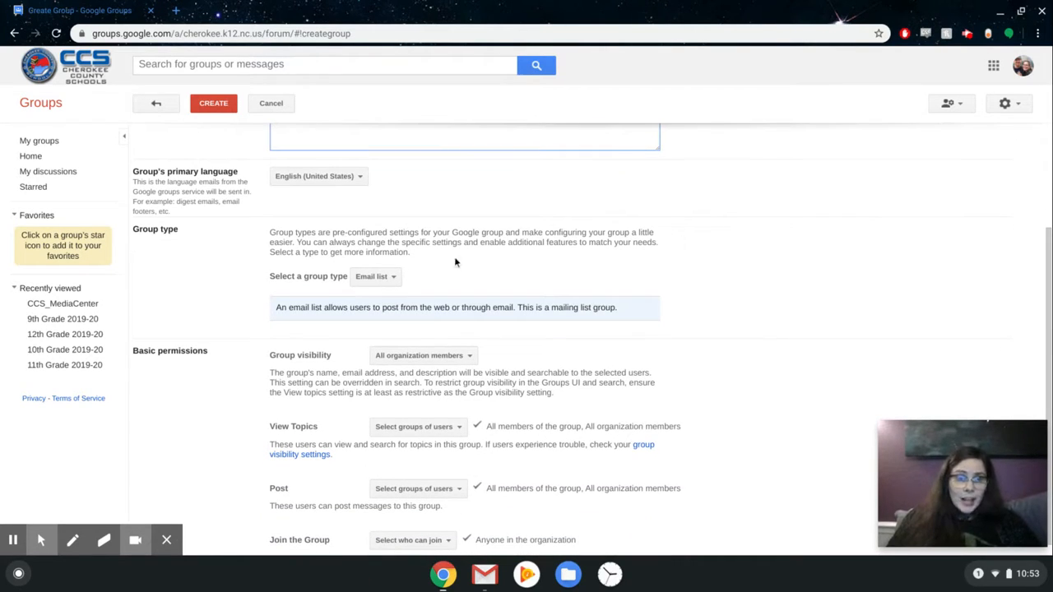
left_click(392, 280)
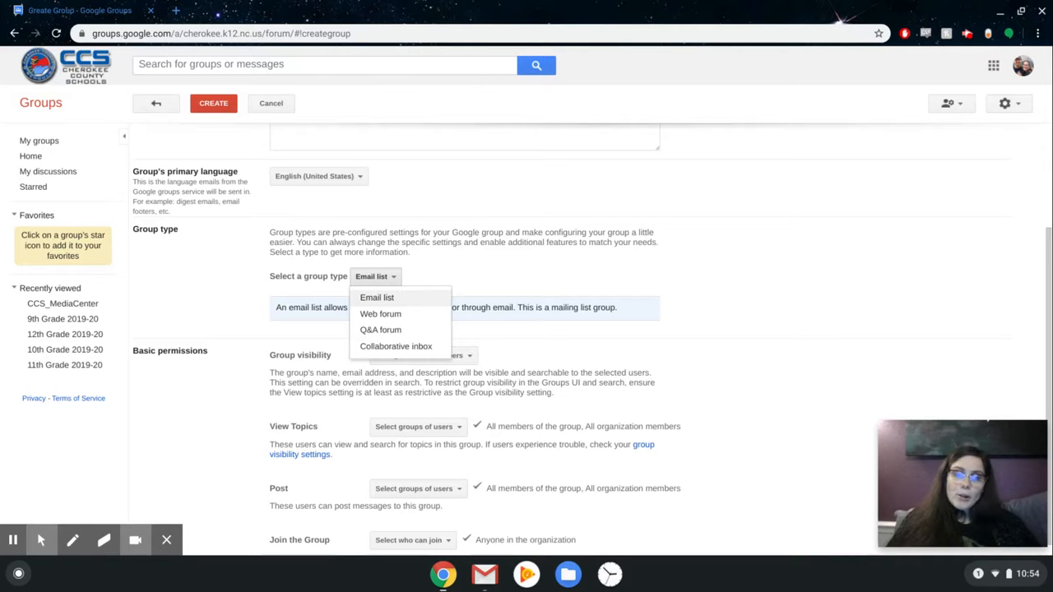
key("Escape")
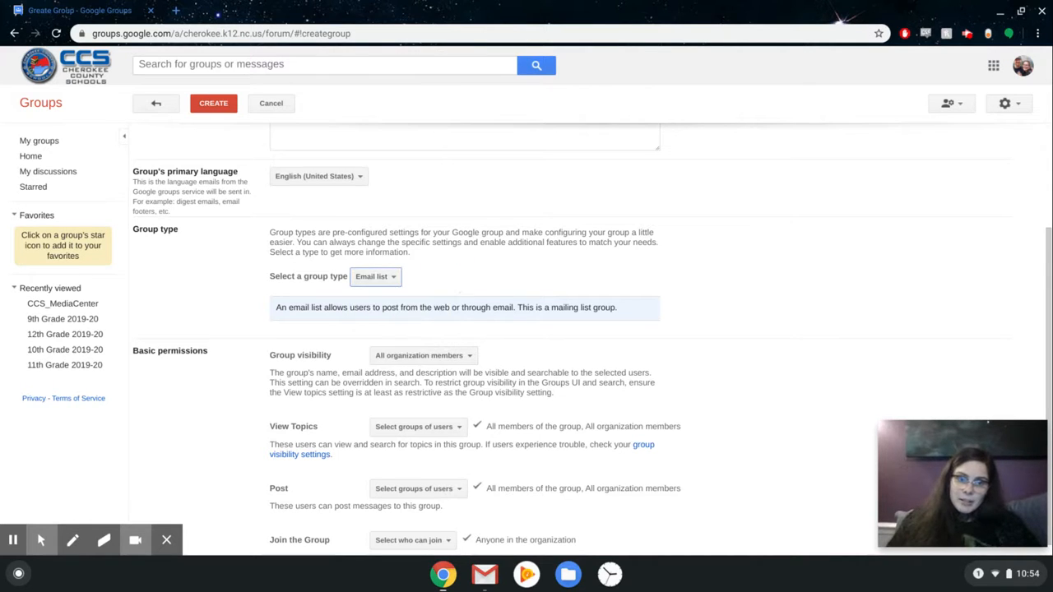
Examine the basic permission choices for group visibility, View Topics, Post and Join the Group
scroll(446, 280, "down", 1)
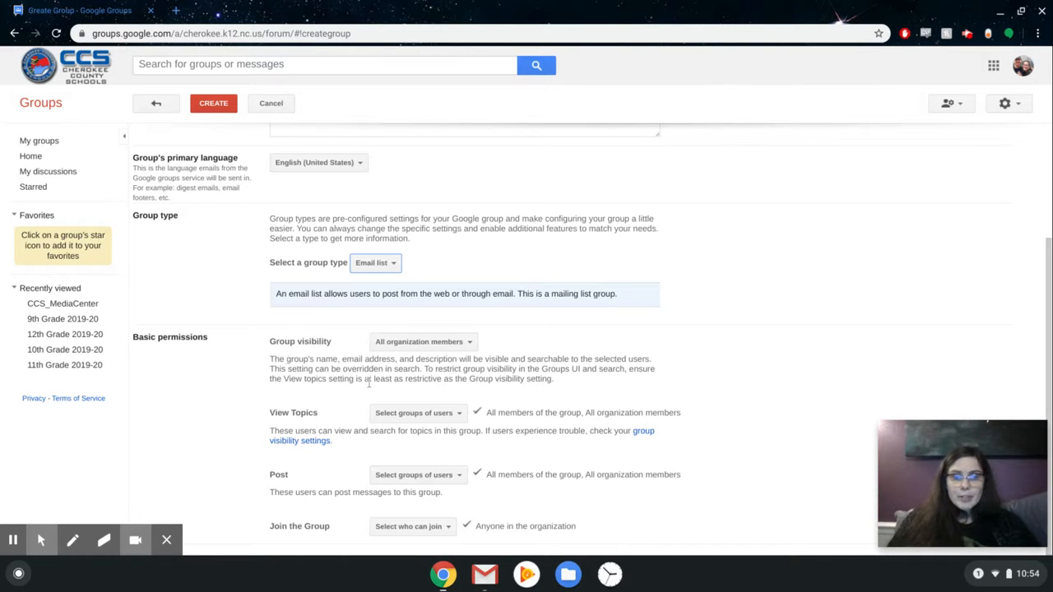
left_click(440, 343)
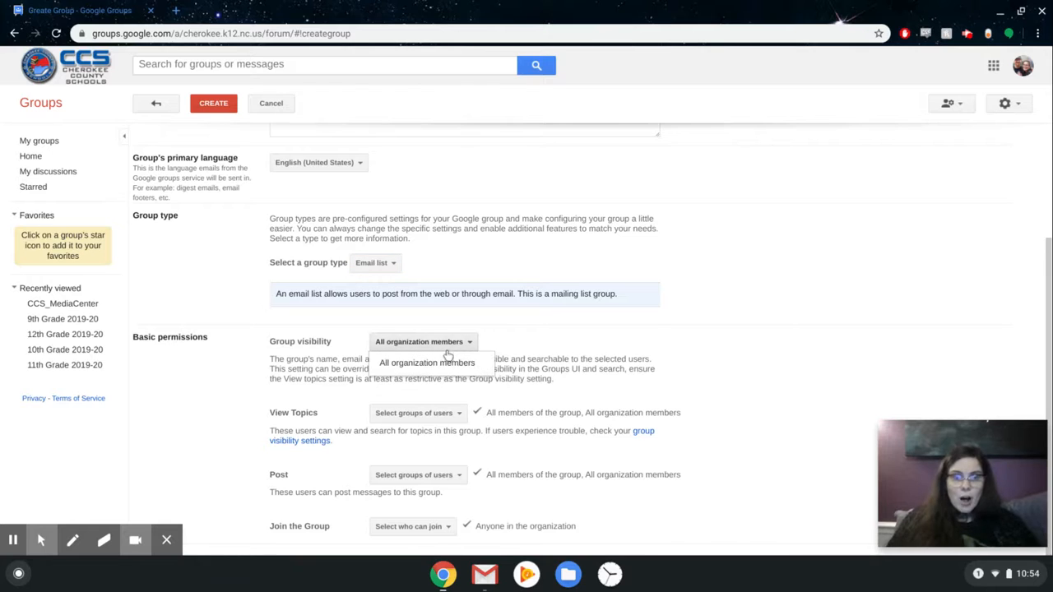
left_click(519, 352)
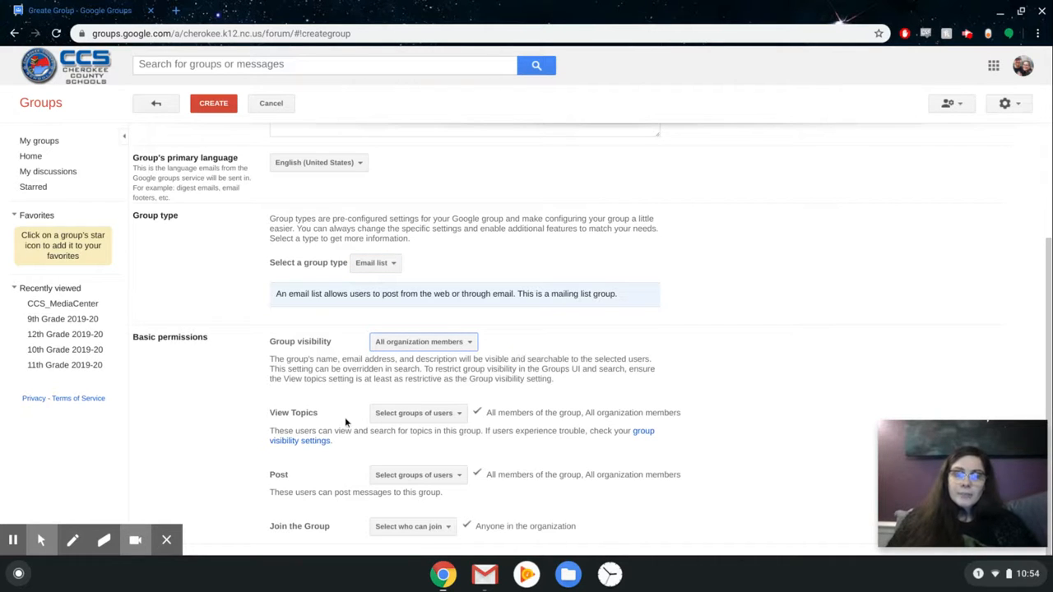
left_click(452, 415)
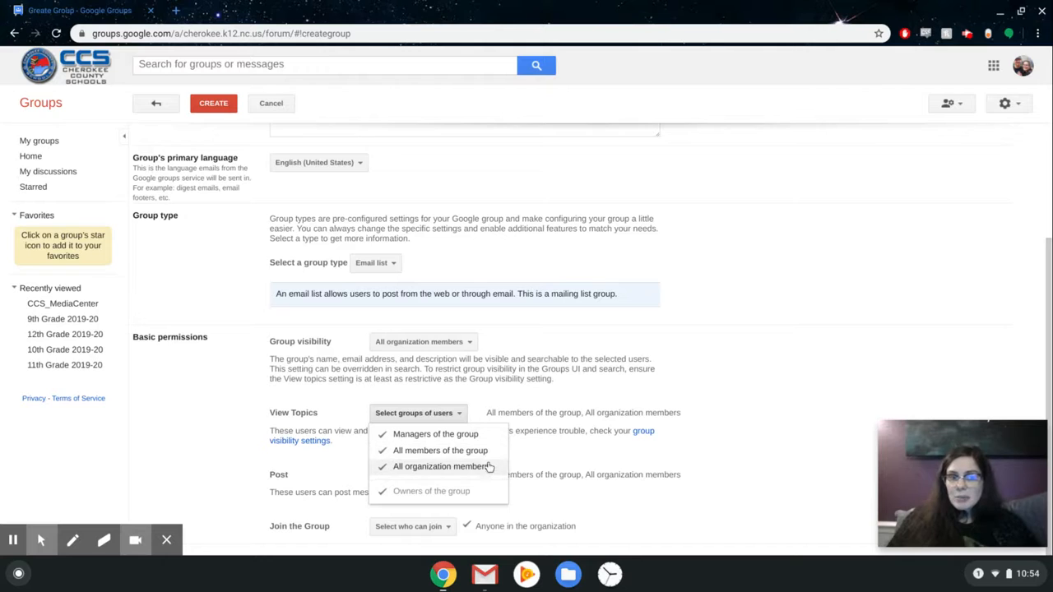
left_click(531, 452)
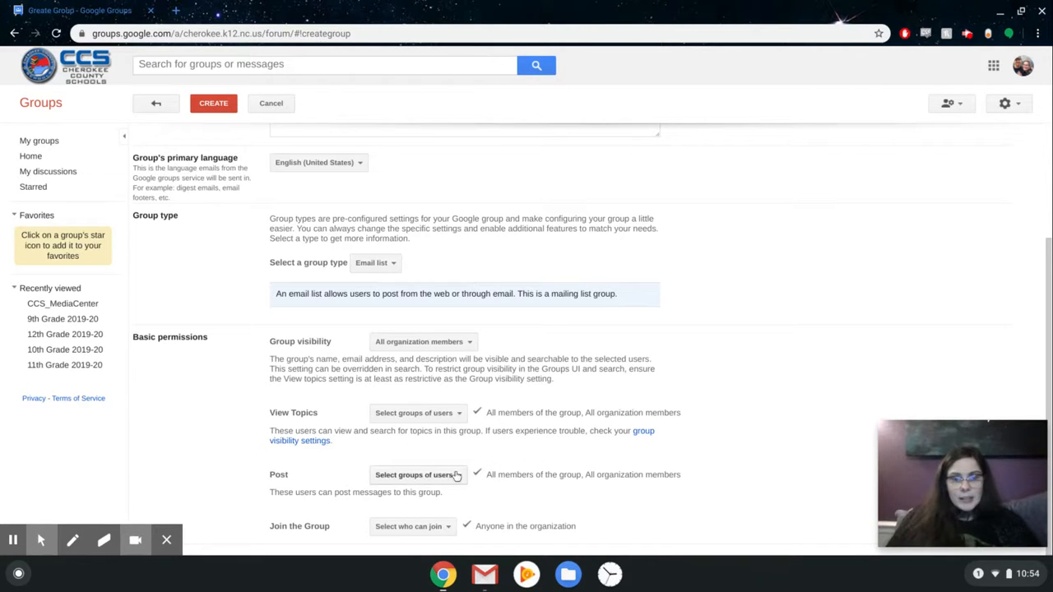
left_click(455, 475)
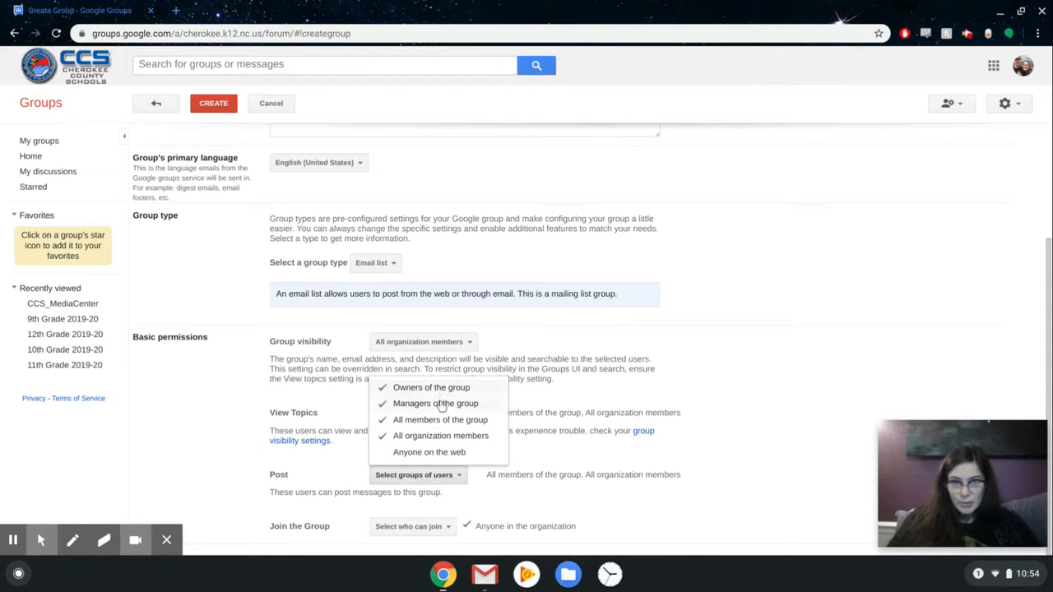
left_click(501, 486)
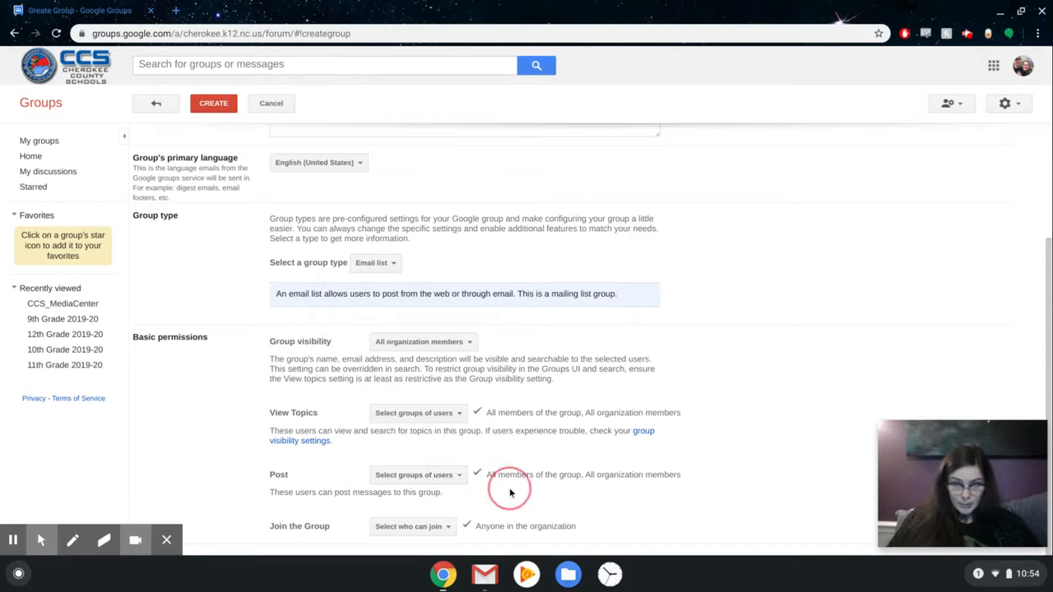
left_click(445, 530)
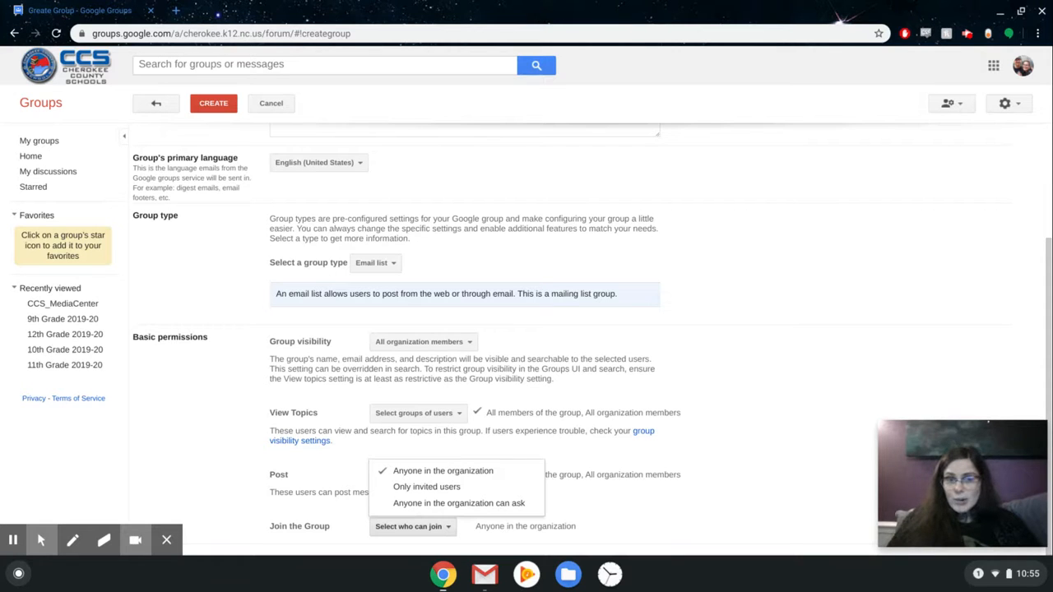
key("Escape")
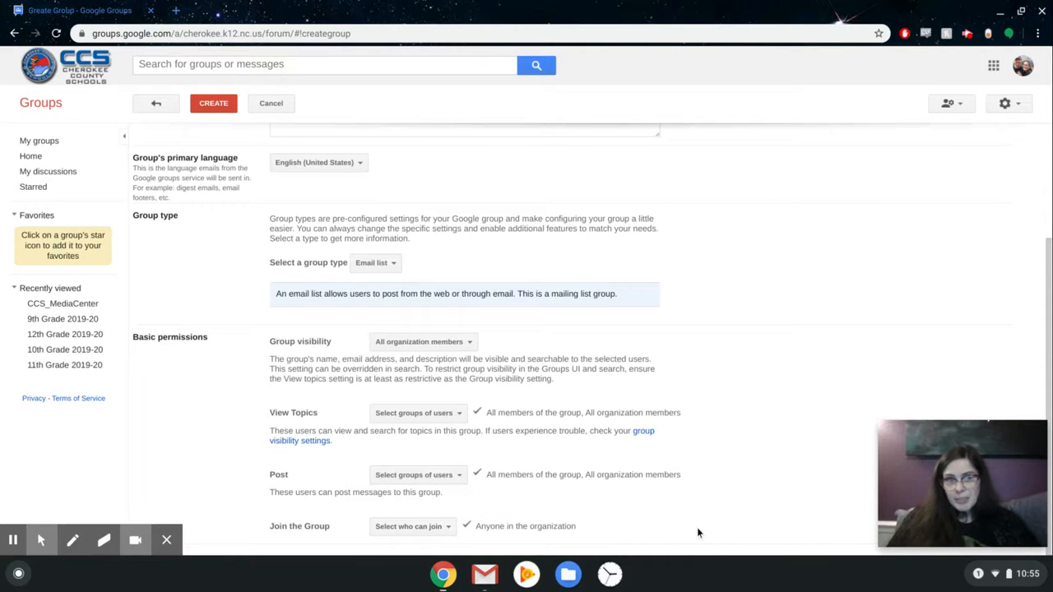
Check the group settings once more, create the group and dismiss the confirmation message
scroll(697, 530, "up", 2)
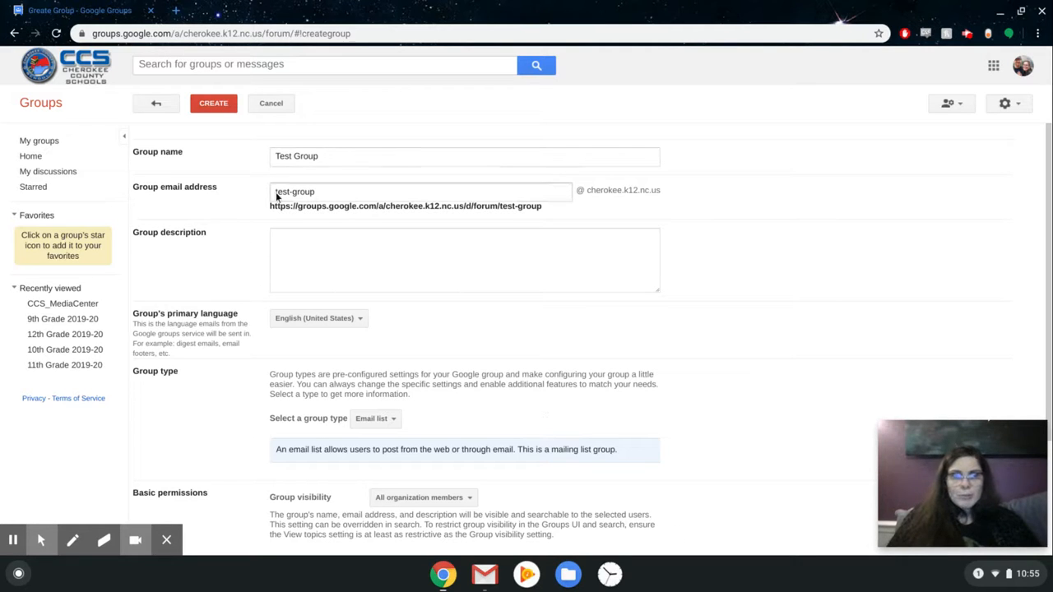
scroll(282, 267, "down", 2)
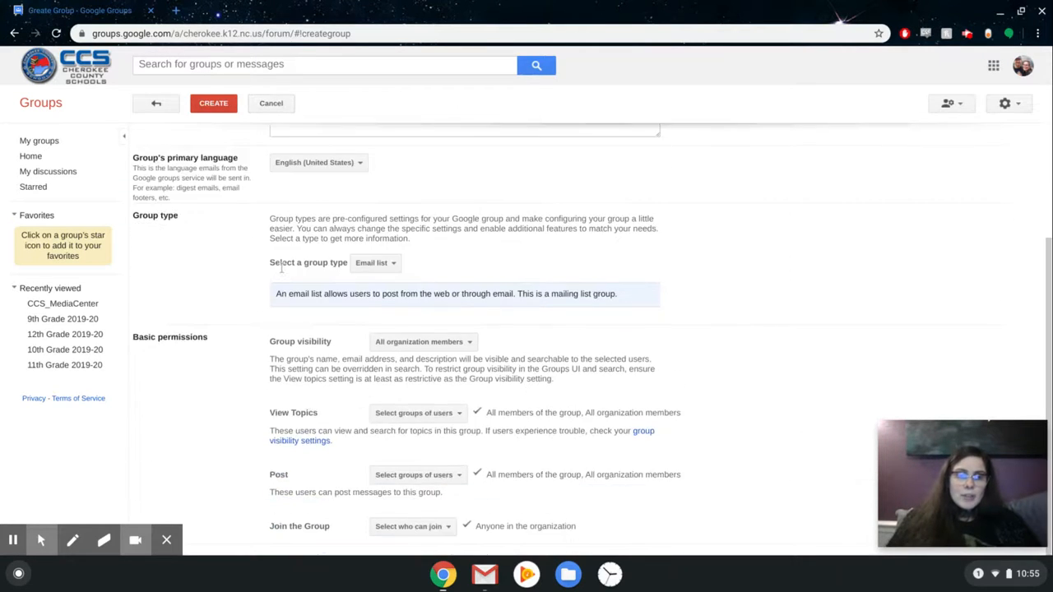
scroll(282, 267, "up", 2)
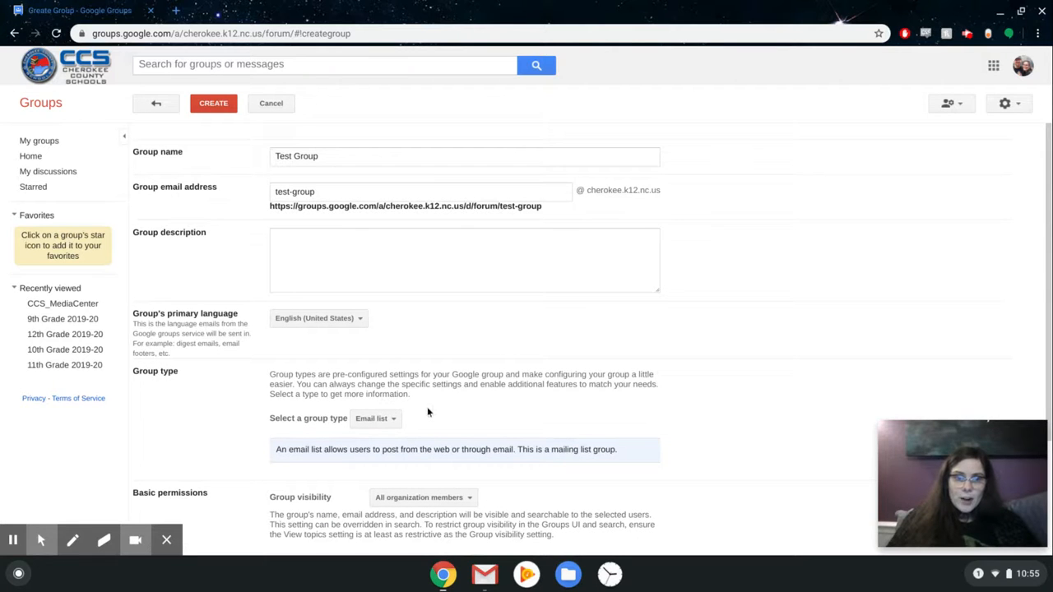
left_click(205, 111)
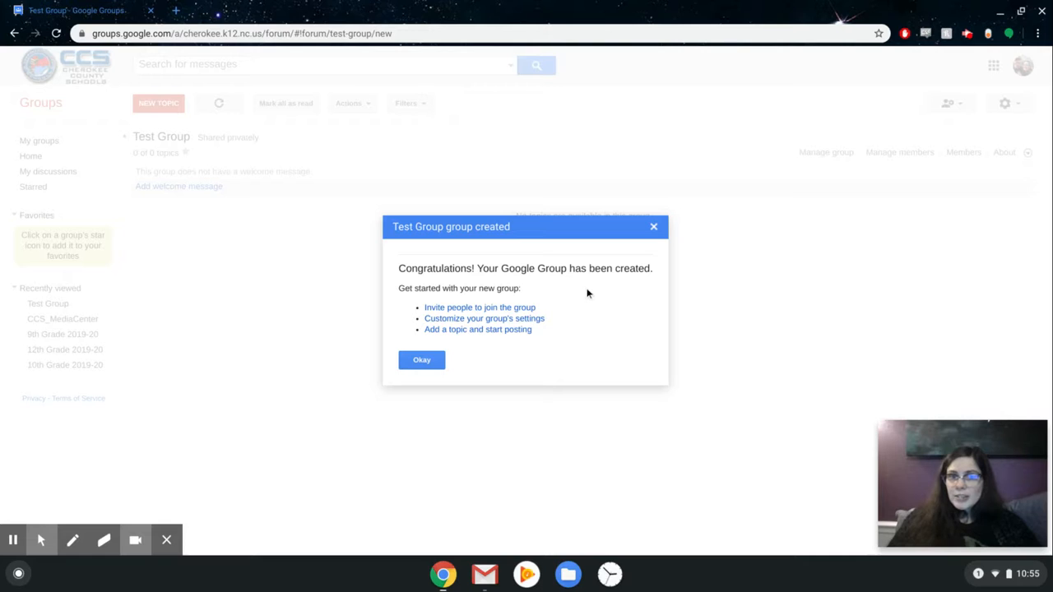
left_click(433, 367)
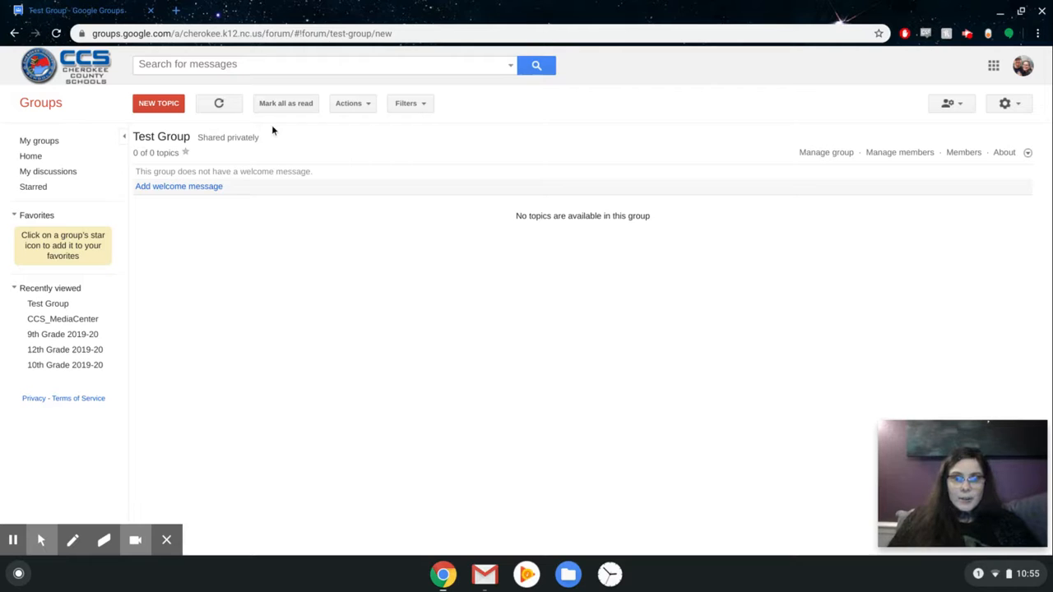
Start a new topic in Test Group with the subject "Test Topic"
left_click(161, 106)
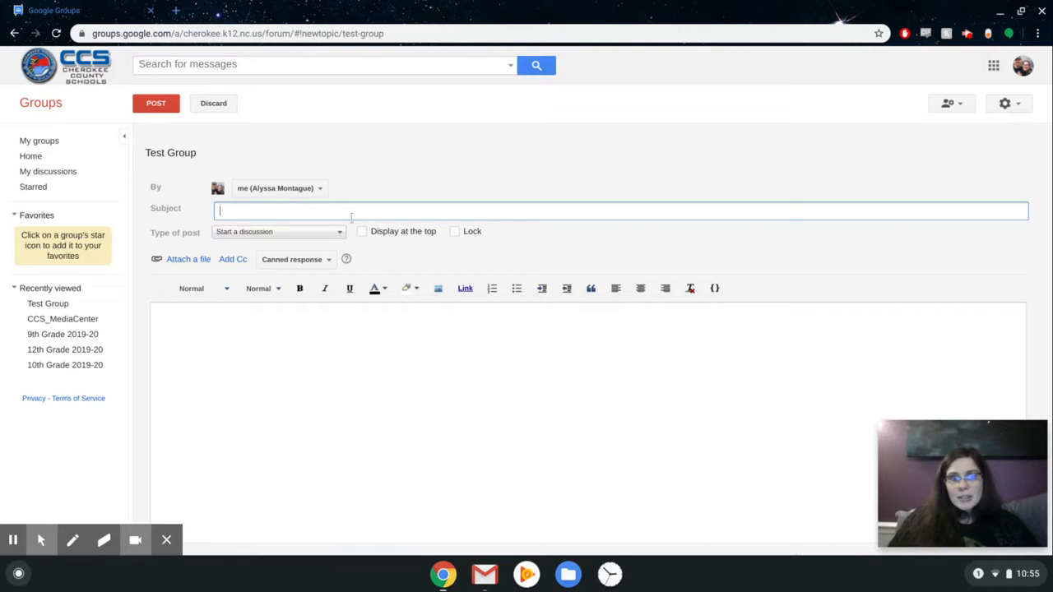
left_click(233, 338)
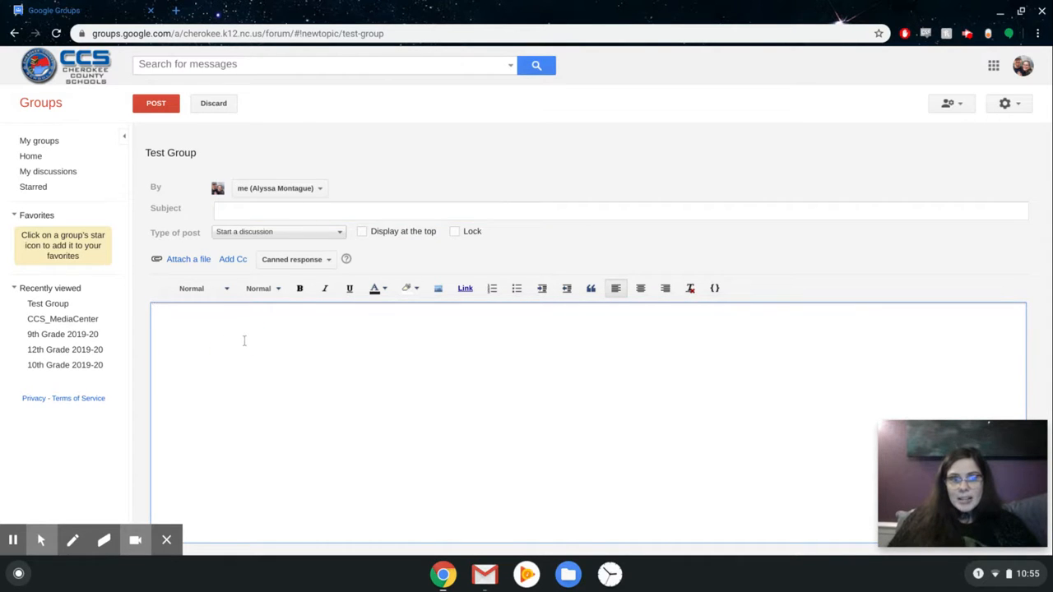
left_click(237, 213)
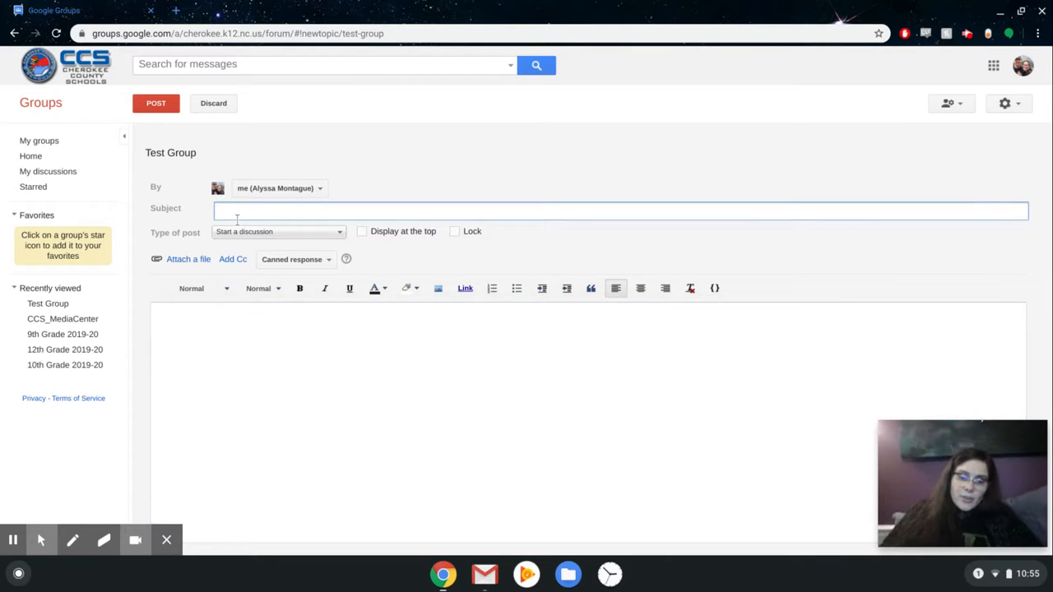
type("TEst")
key("BackSpace")
key("BackSpace")
key("BackSpace")
type("es")
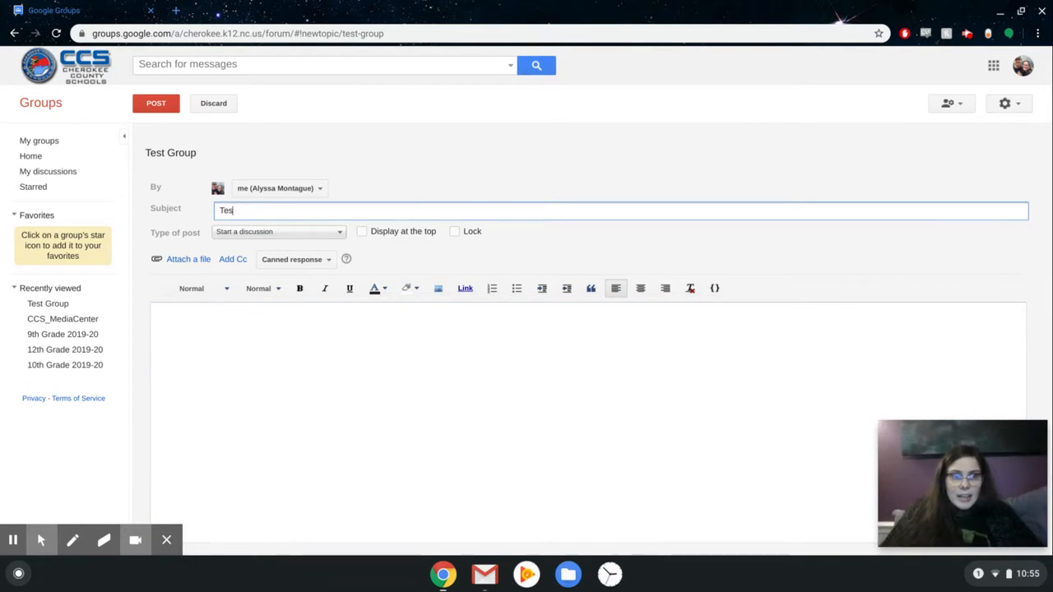
type("t topic")
key("BackSpace")
key("BackSpace")
key("BackSpace")
key("BackSpace")
key("BackSpace")
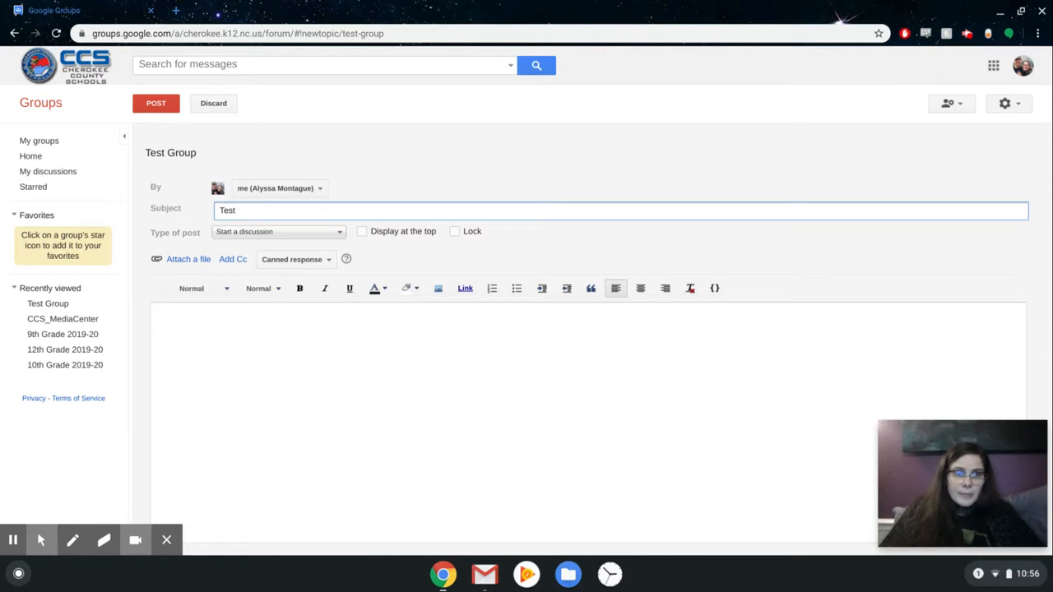
type("Topic")
Write "Hello!" as the topic's message and post it to the group
left_click(233, 333)
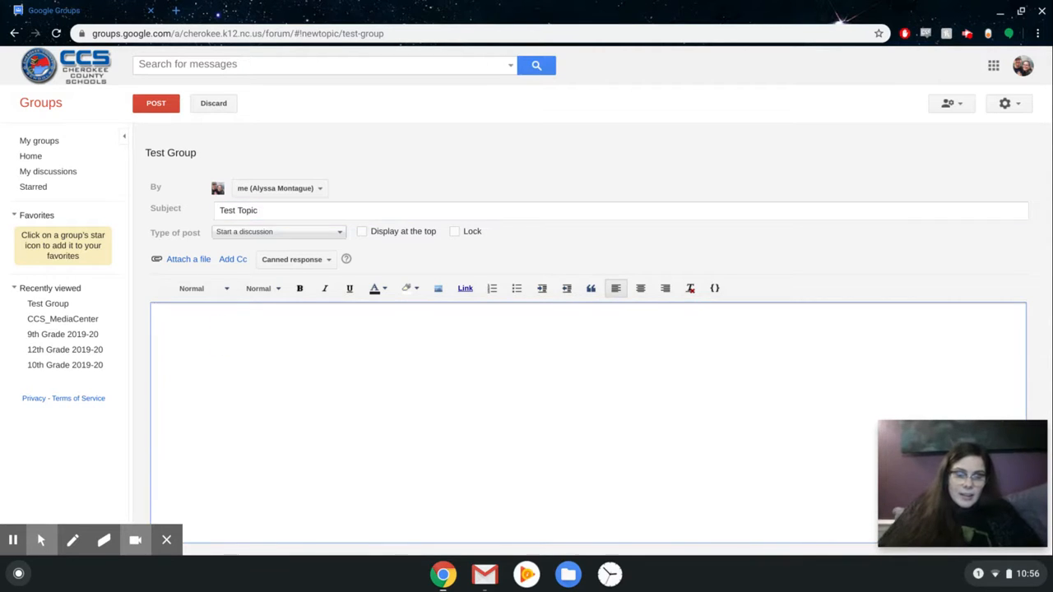
type("Hello!")
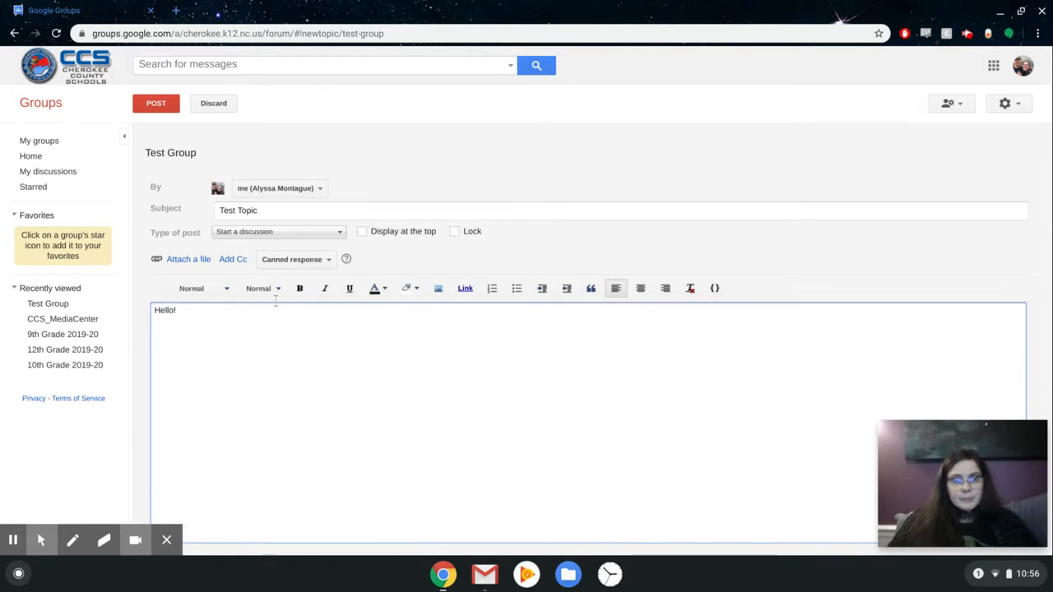
left_click(155, 102)
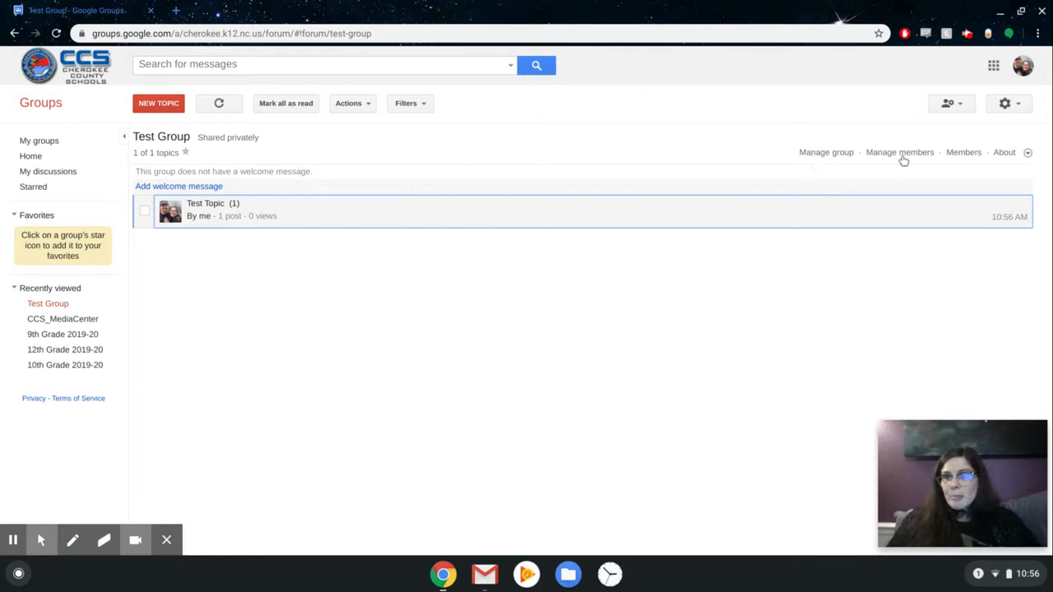
Examine Test Group's About information, including its group email, access rules and statistics, and return to the topic list
left_click(1006, 155)
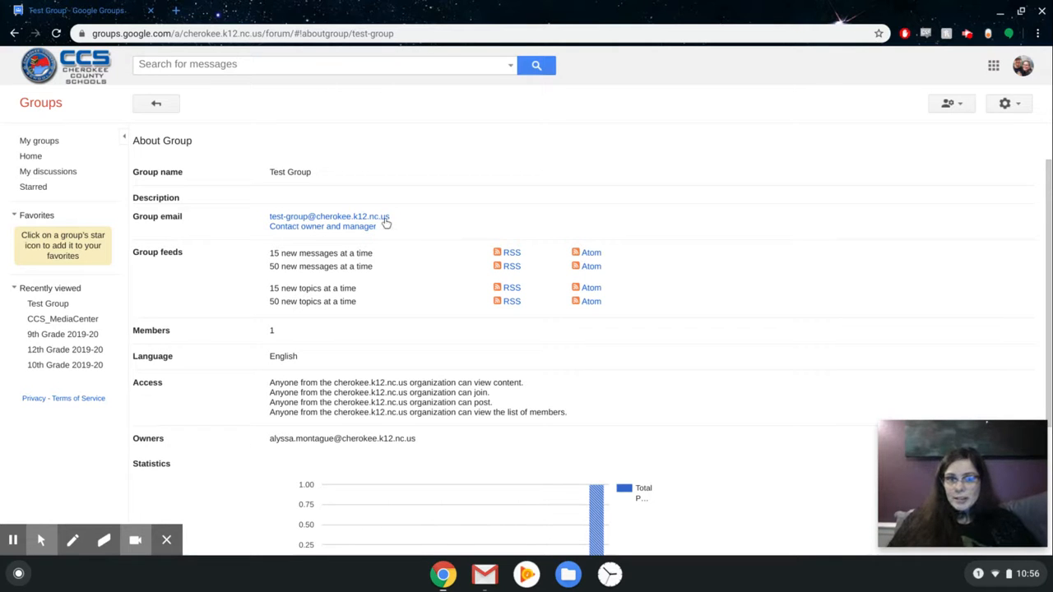
scroll(403, 236, "down", 3)
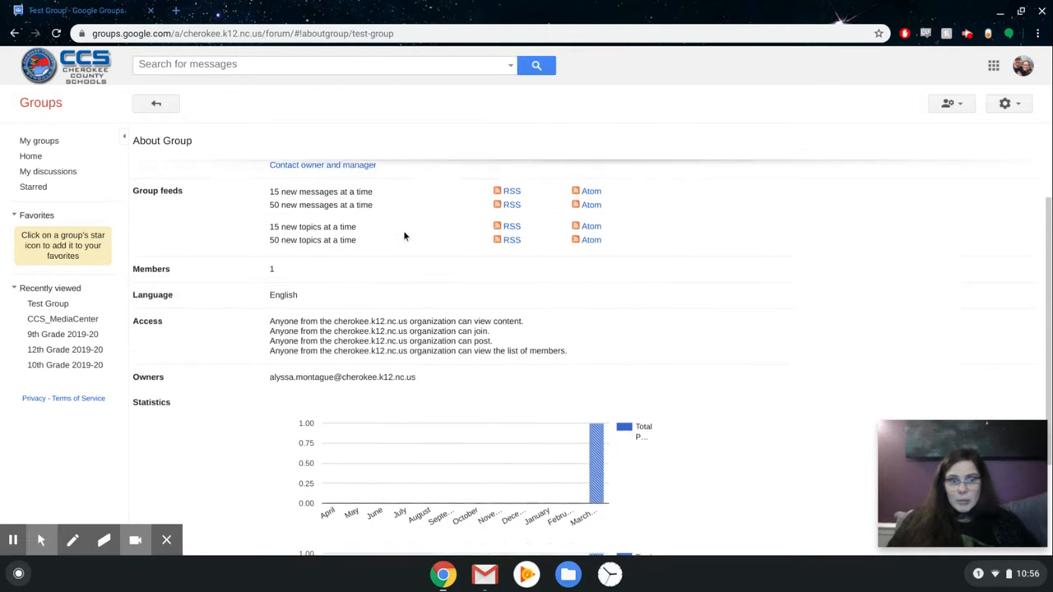
scroll(404, 237, "up", 3)
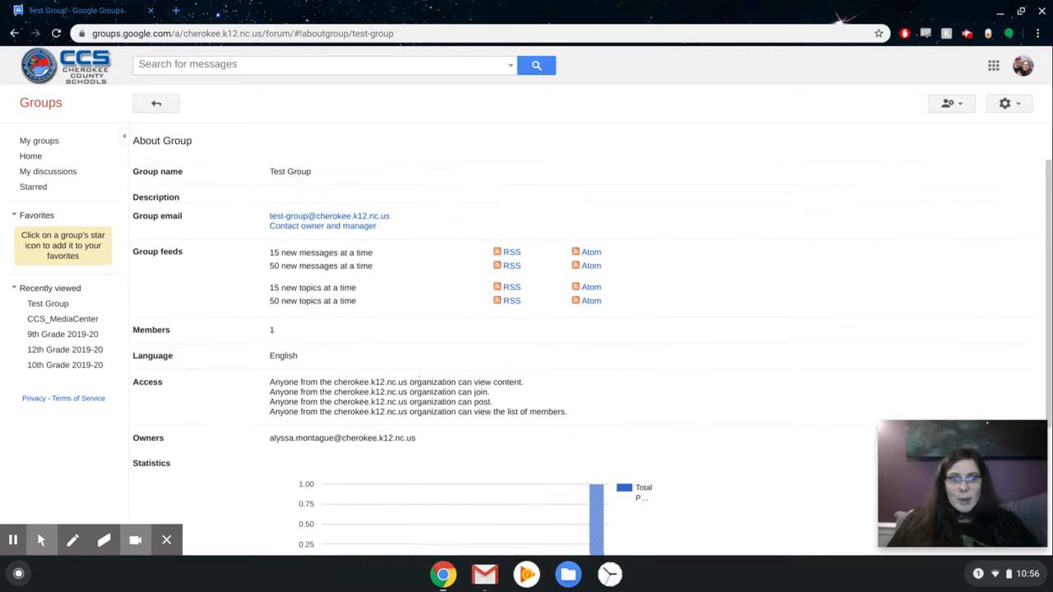
scroll(391, 269, "down", 7)
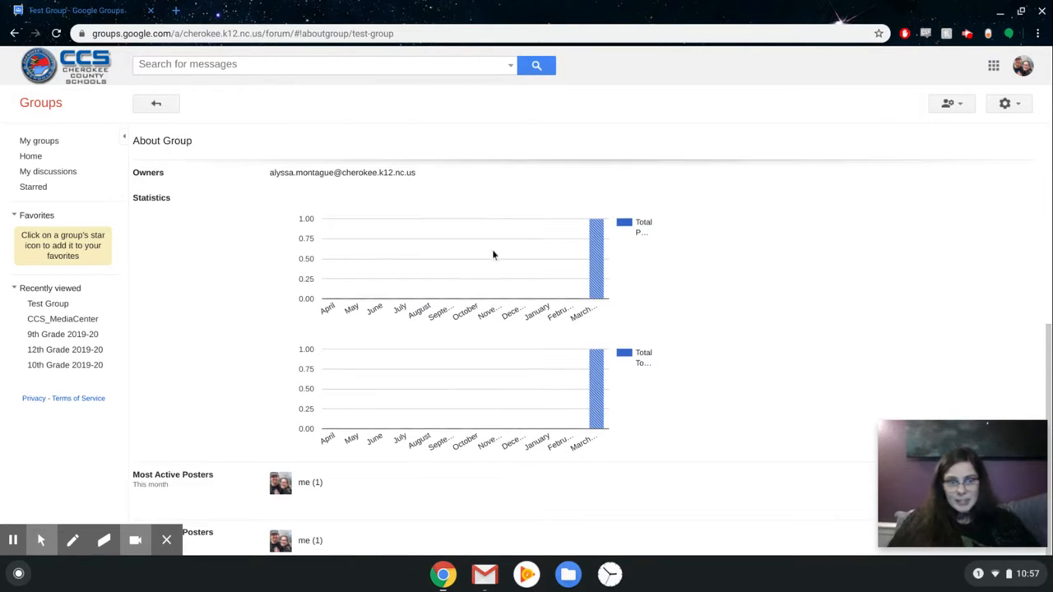
scroll(655, 272, "up", 7)
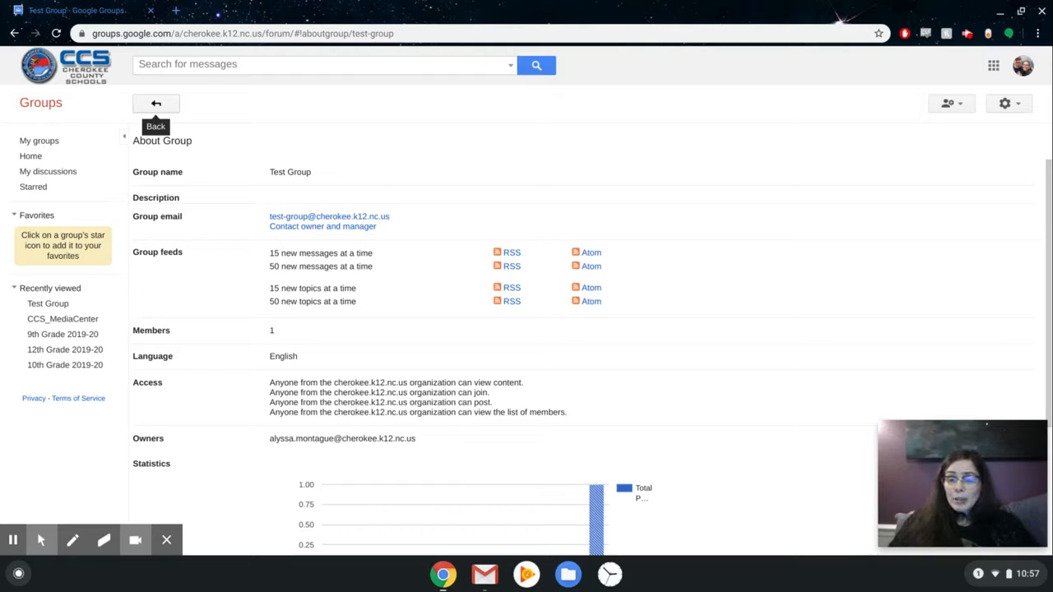
left_click(163, 110)
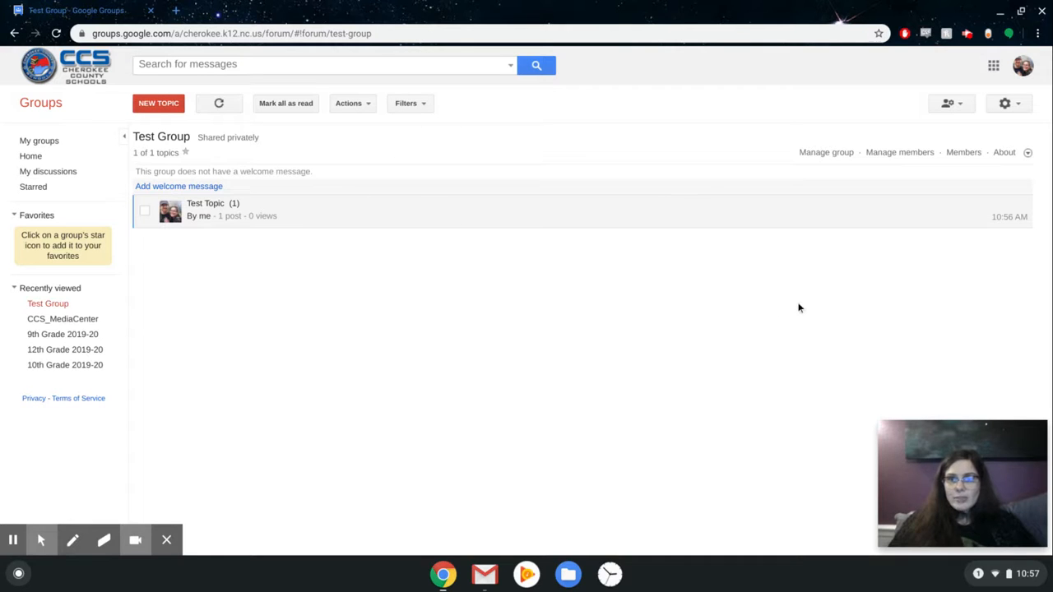
Open member management for Test Group, look over the invitation form and bring up the form for directly adding members
left_click(888, 157)
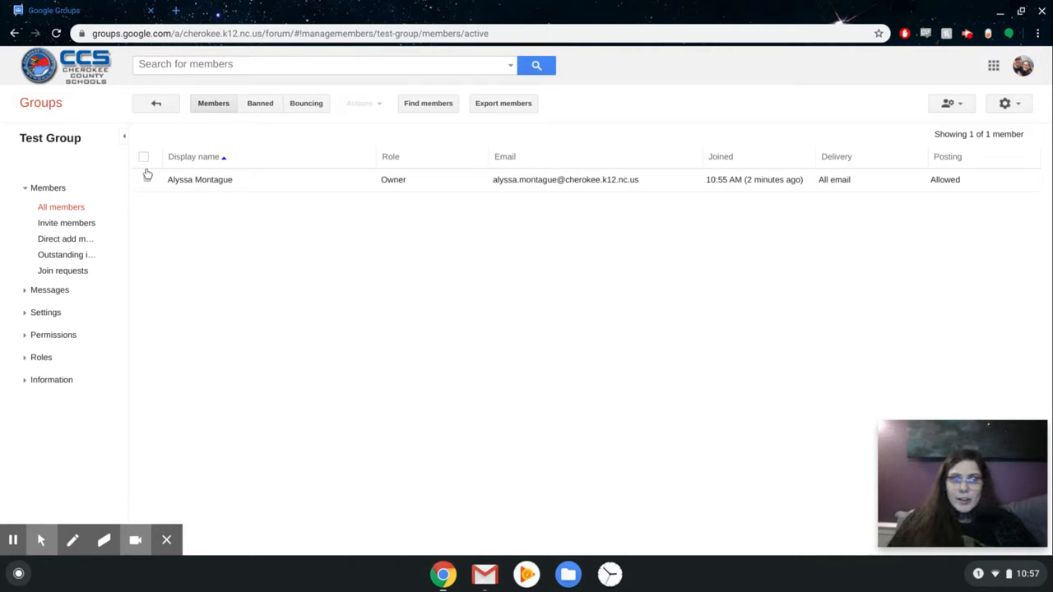
left_click(63, 231)
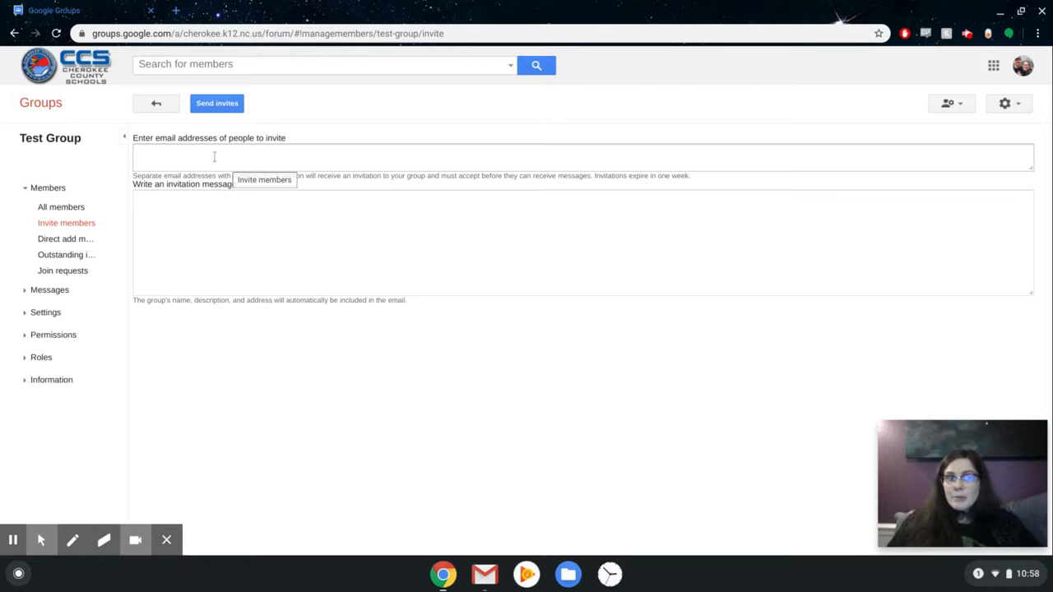
left_click(69, 240)
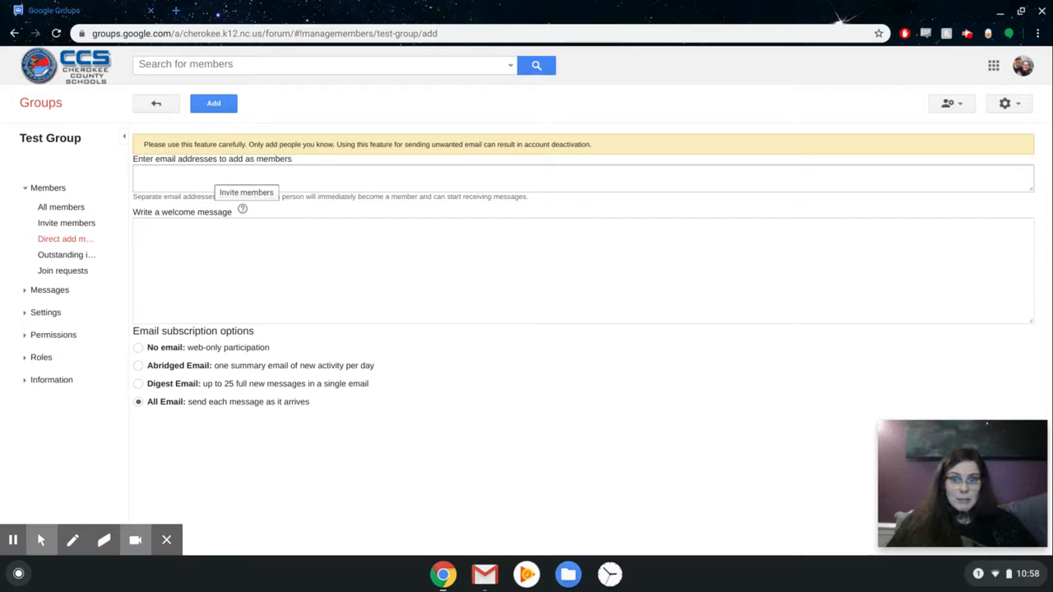
Enter the first two colleagues as members to add directly, choosing their email addresses from the suggestions
left_click(209, 176)
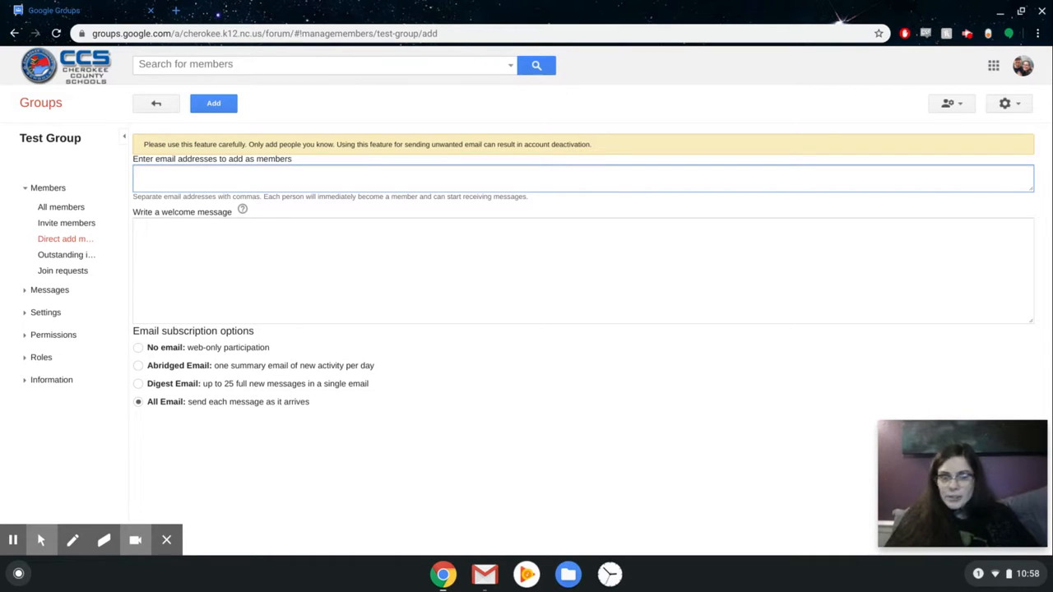
type("jason")
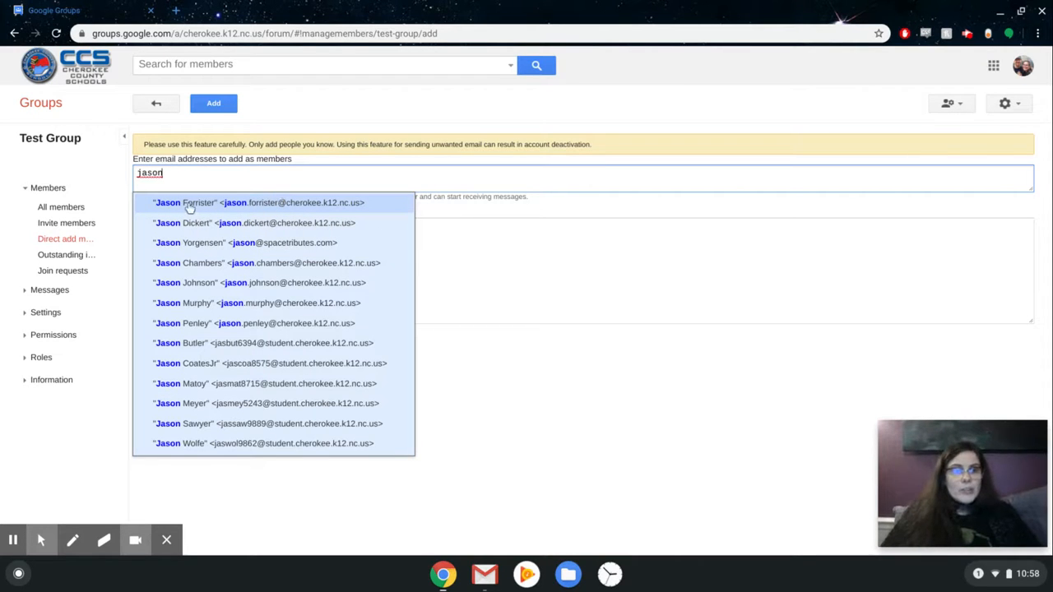
left_click(256, 208)
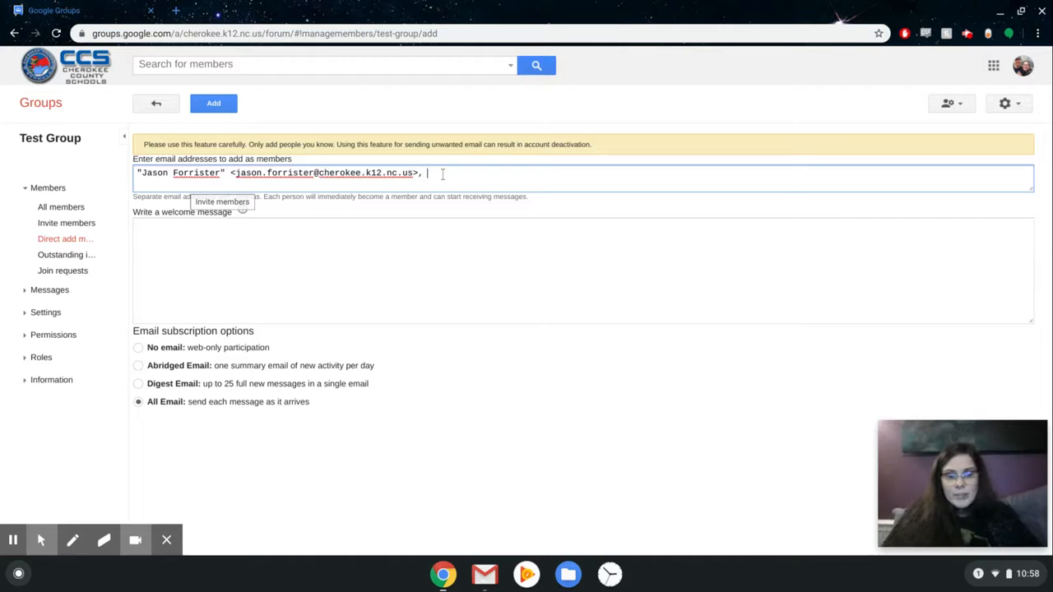
type("wend")
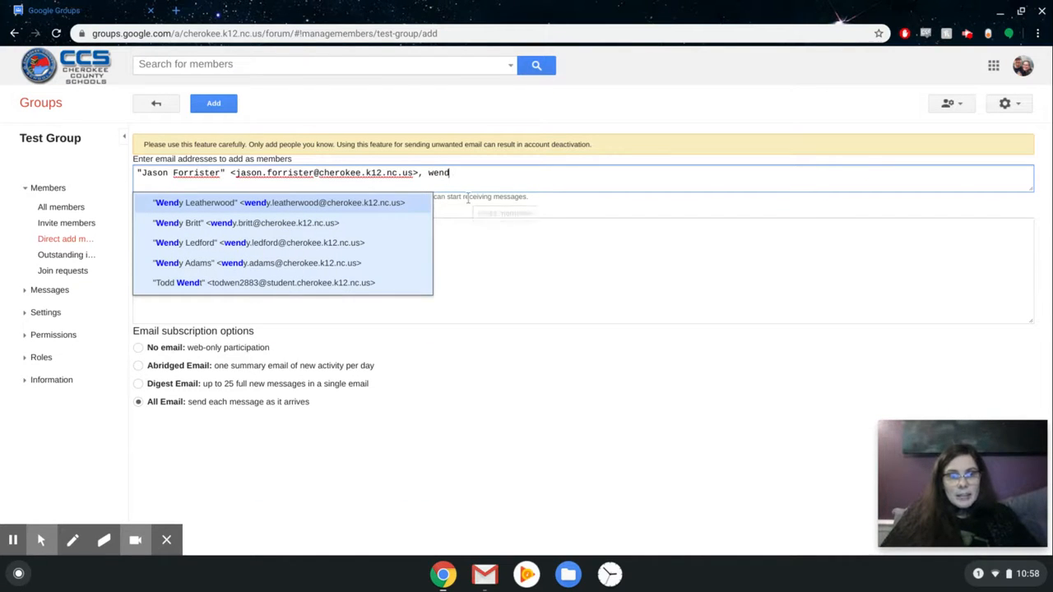
left_click(292, 209)
Enter two more colleagues' suggested email addresses and add all four people to the group with All Email delivery
type("j")
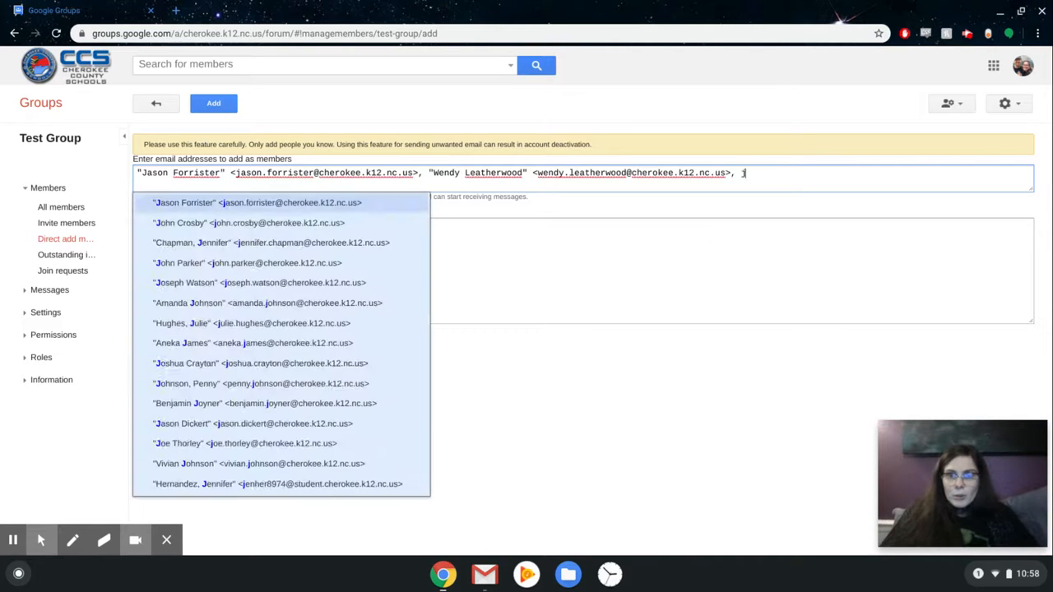
type("enni")
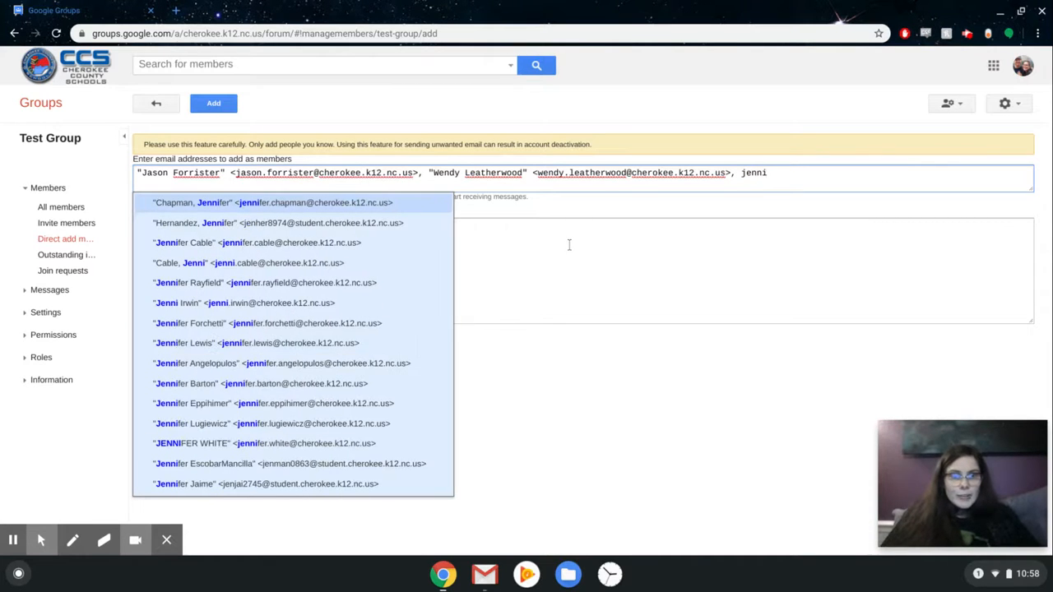
left_click(390, 209)
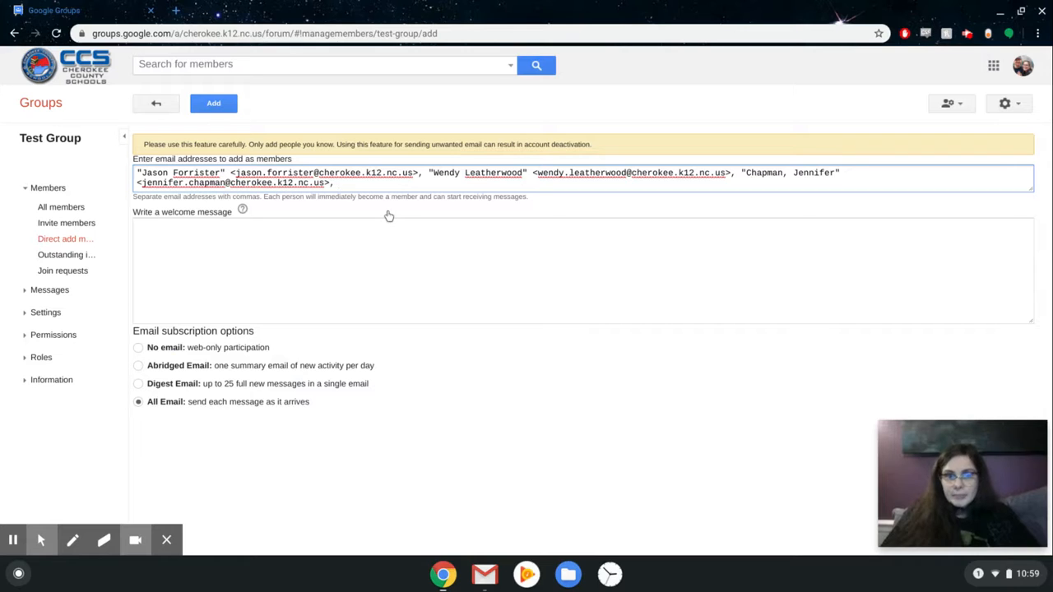
type("j")
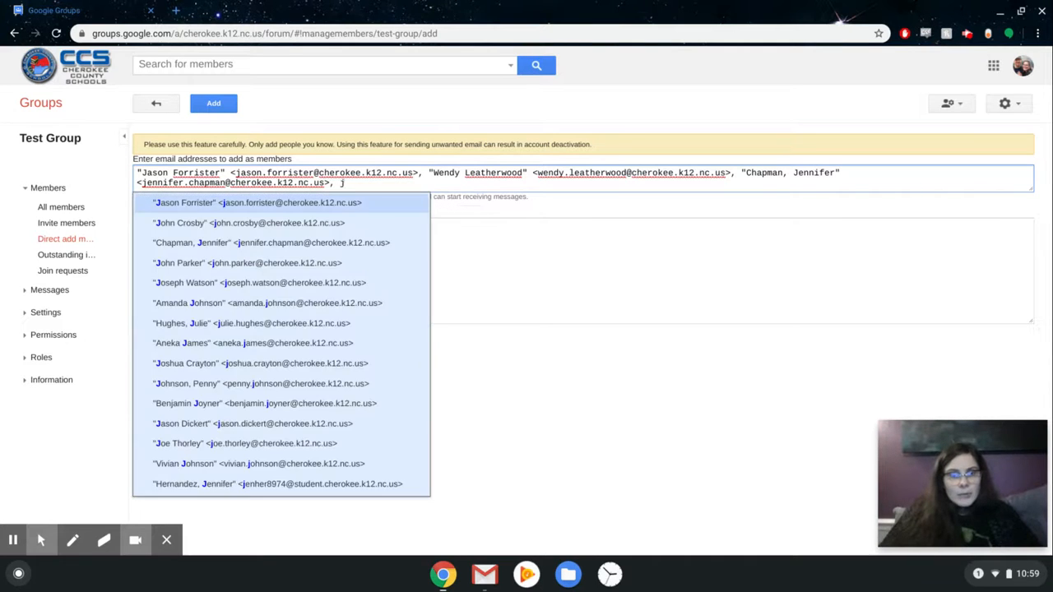
key("BackSpace")
type("aman")
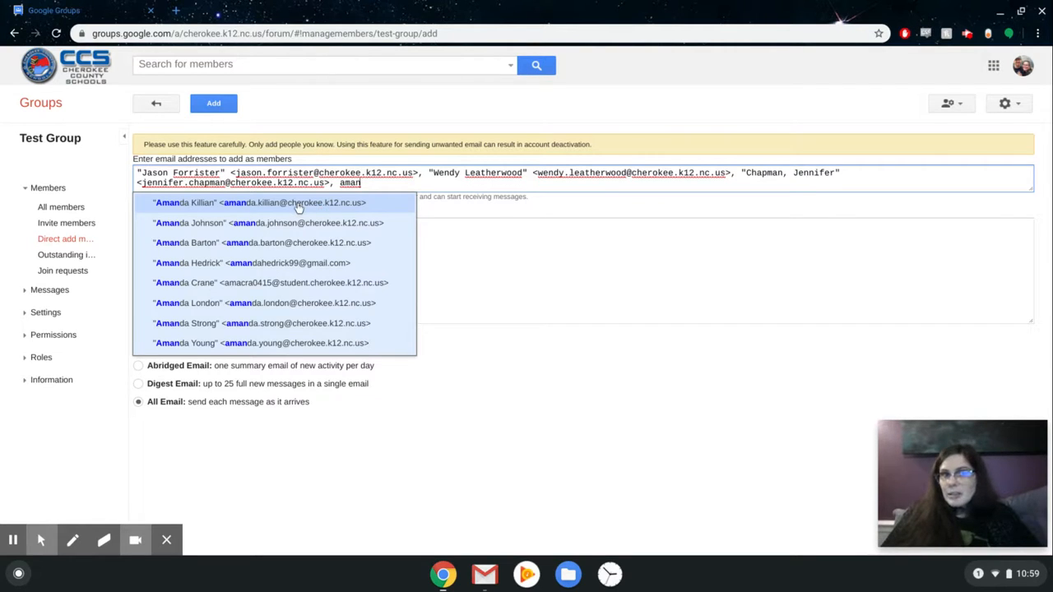
left_click(298, 204)
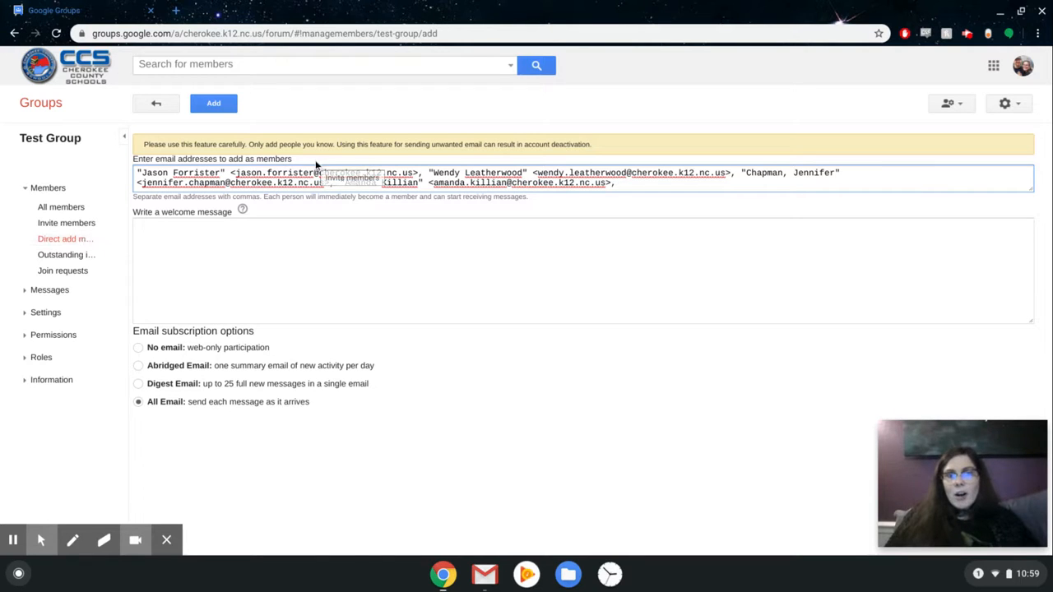
left_click(228, 103)
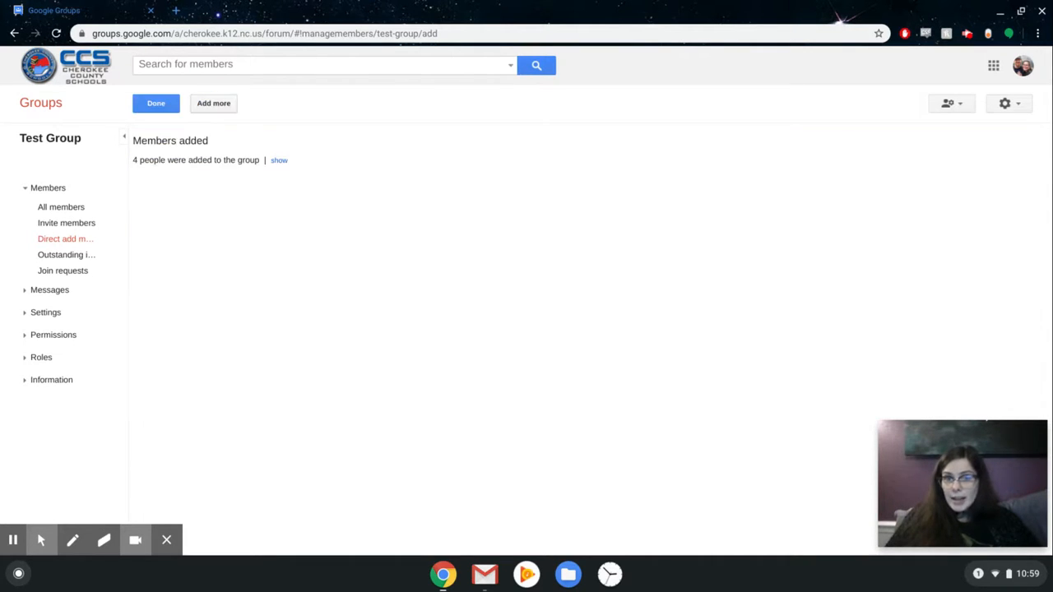
Check the group's outstanding invitations and join requests, and return to the list of all members
left_click(57, 256)
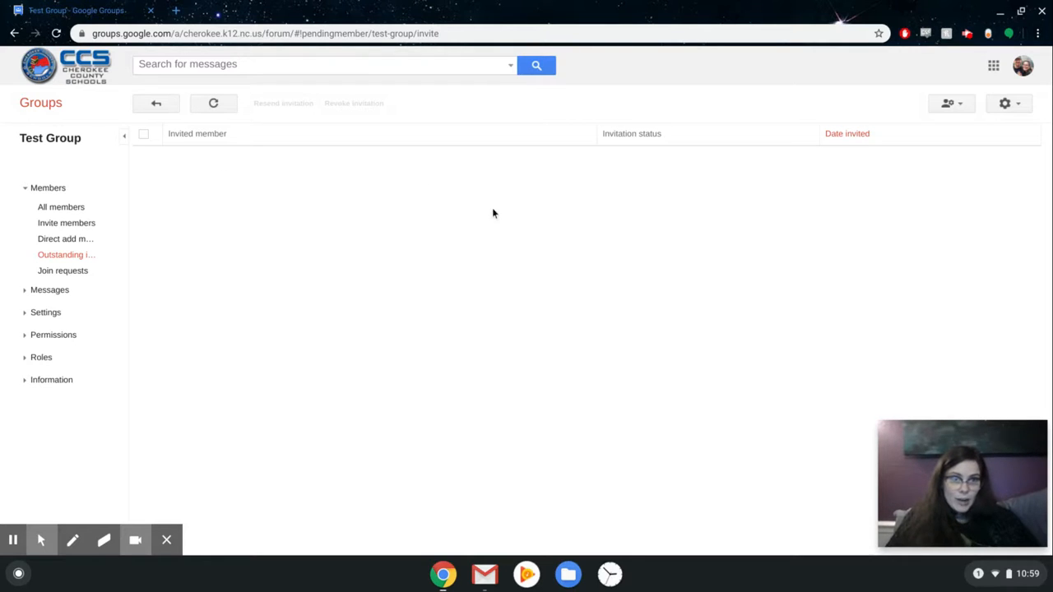
left_click(56, 276)
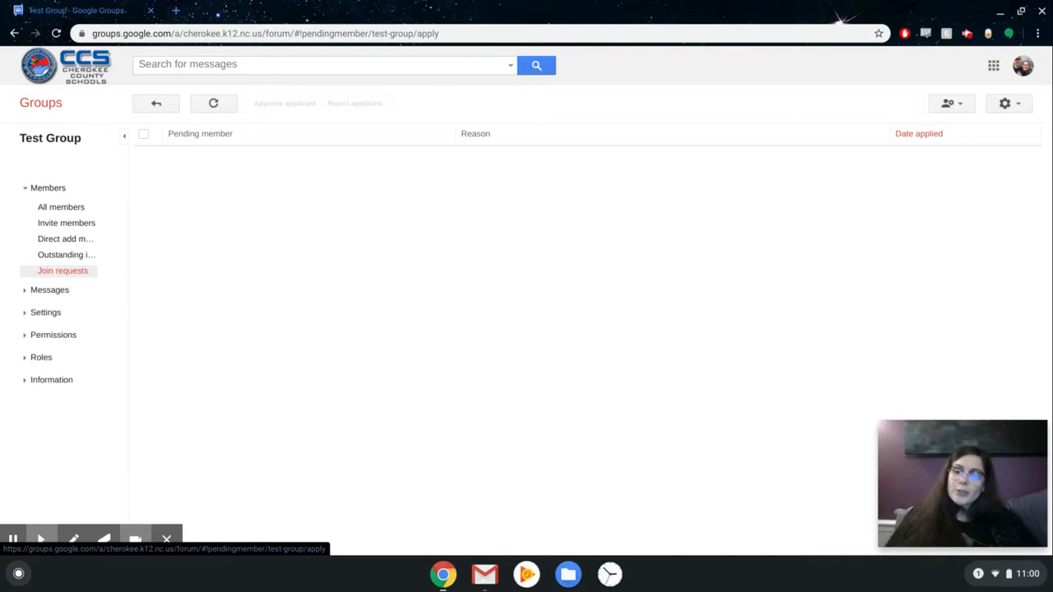
left_click(61, 206)
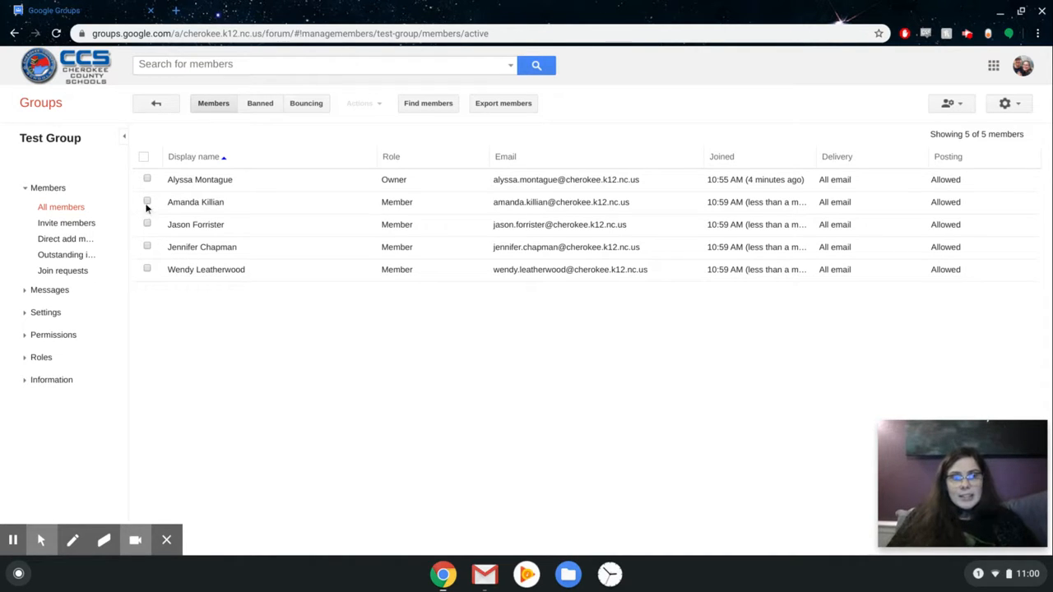
Select the first non-owner member and examine the available actions, including role, removal, ban, delivery setting and posting permission
left_click(147, 204)
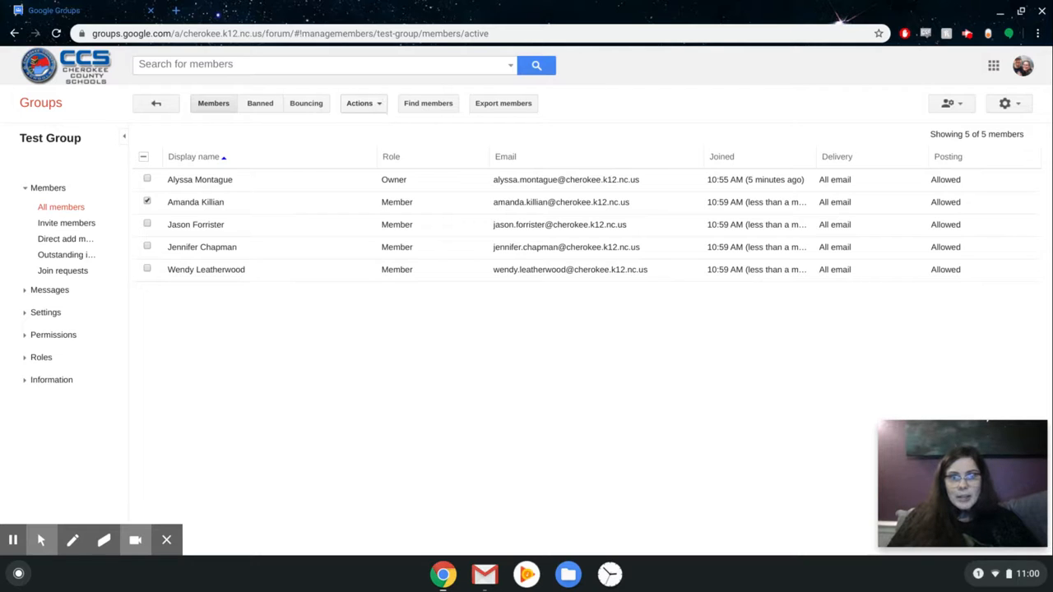
left_click(378, 107)
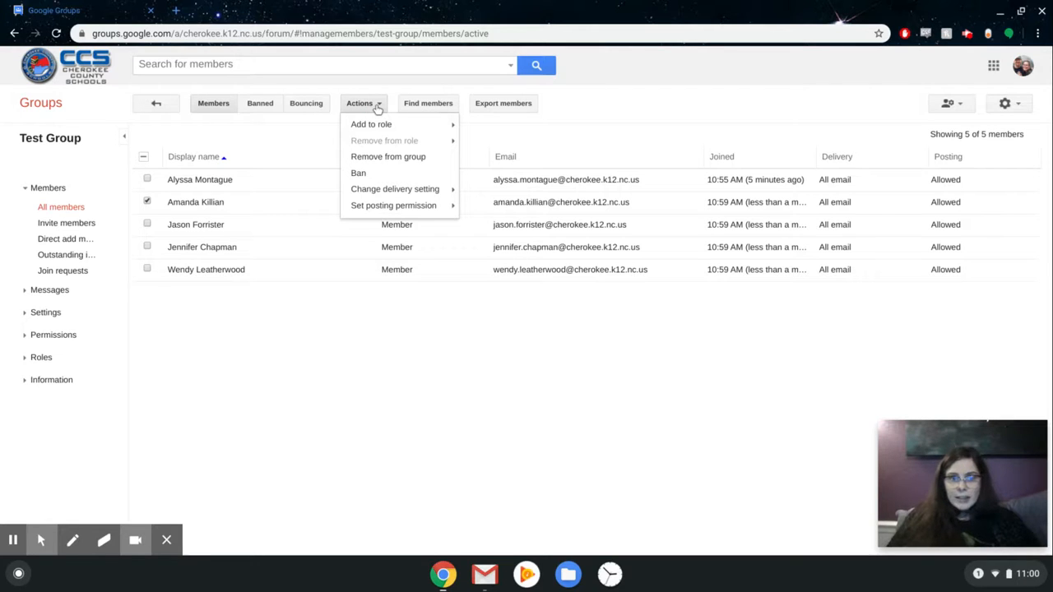
mouse_move(370, 124)
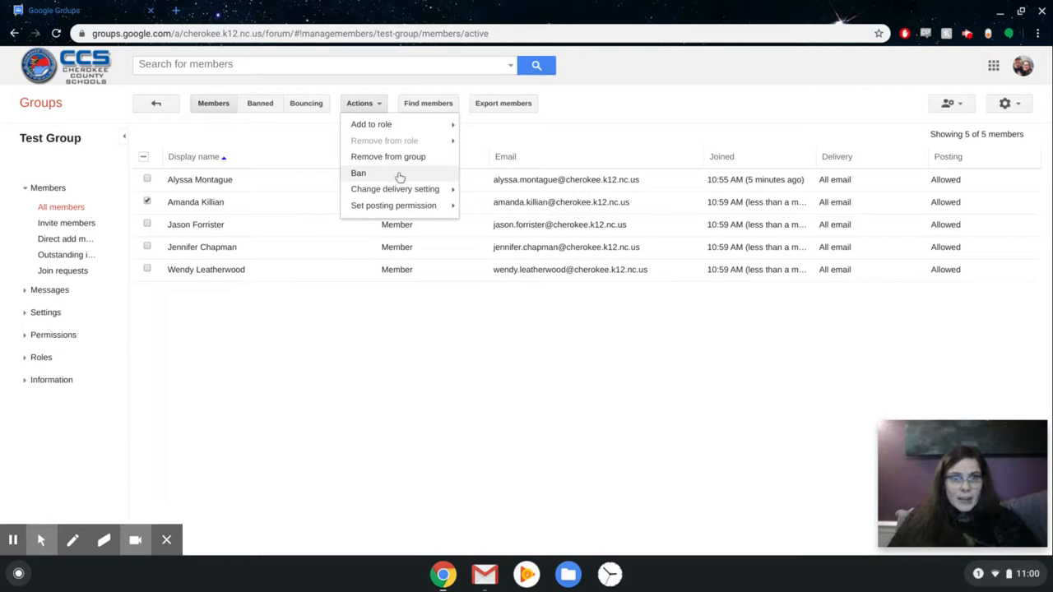
mouse_move(394, 191)
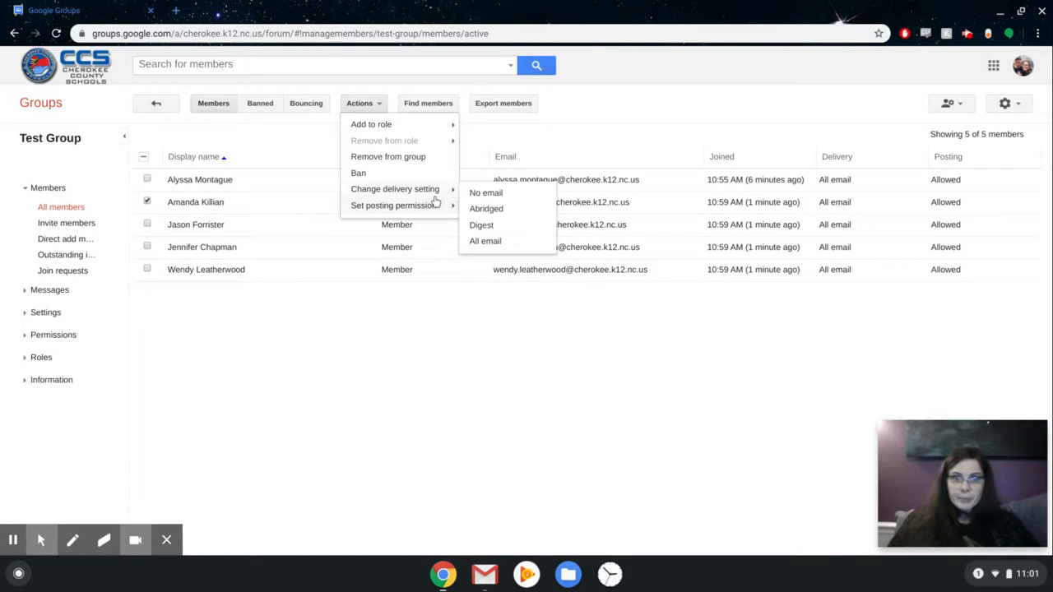
mouse_move(420, 207)
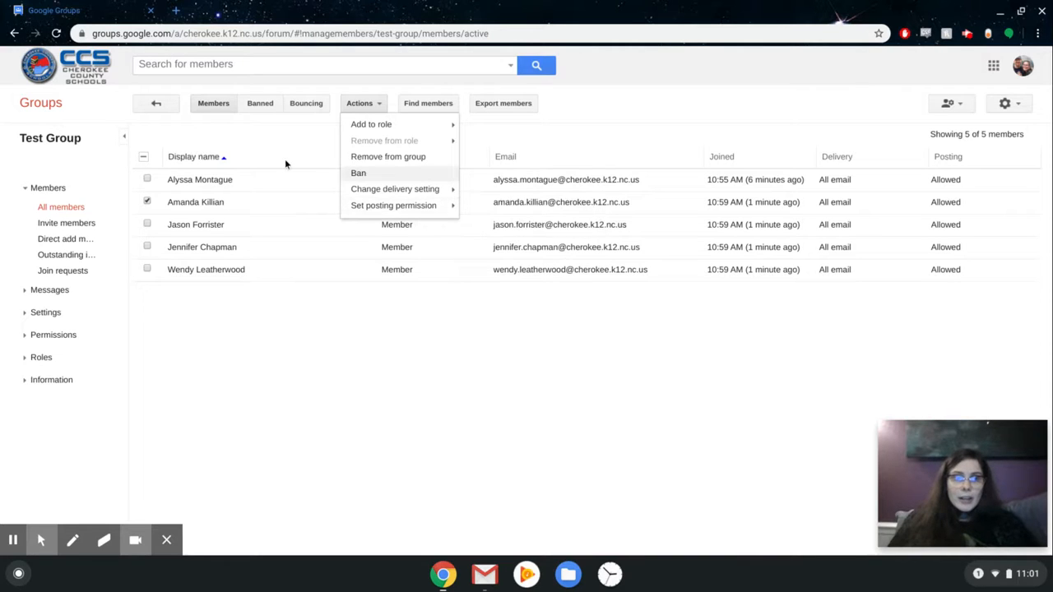
left_click(227, 142)
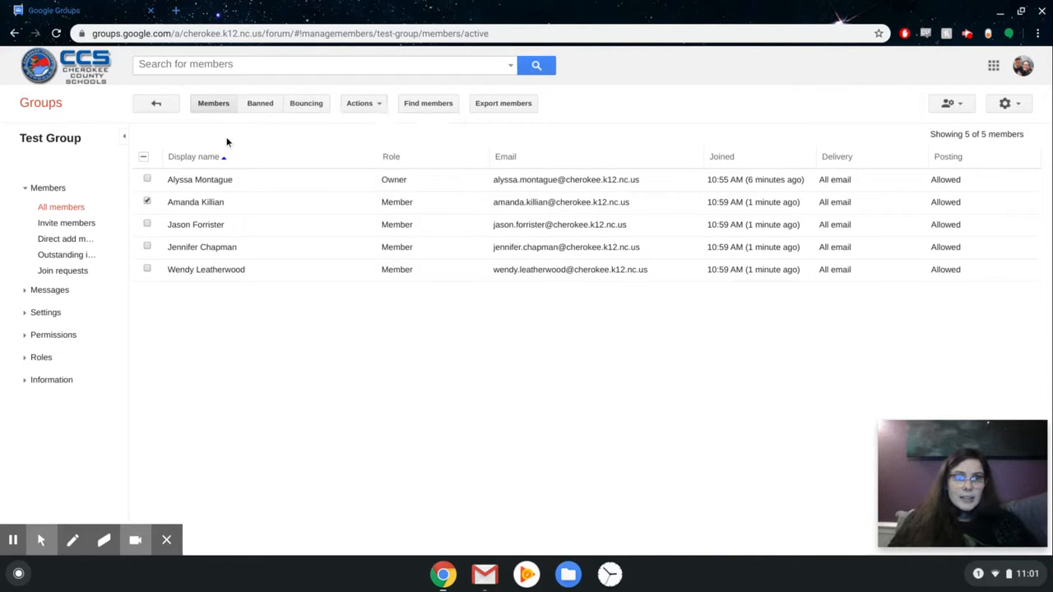
Return to the group's topics, open Test Topic to view its post and go back to the topic list
left_click(164, 105)
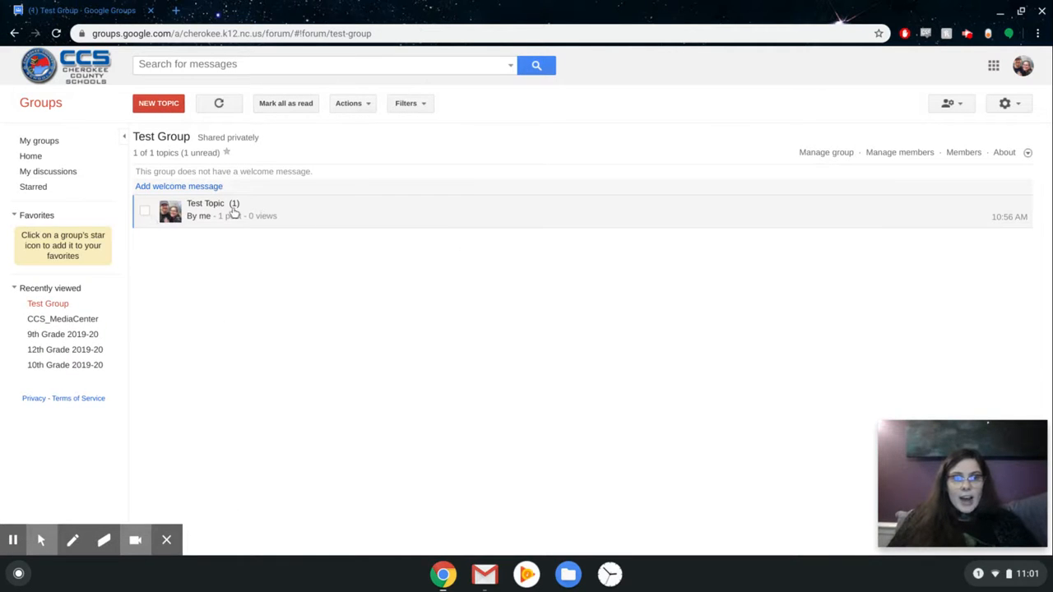
left_click(348, 220)
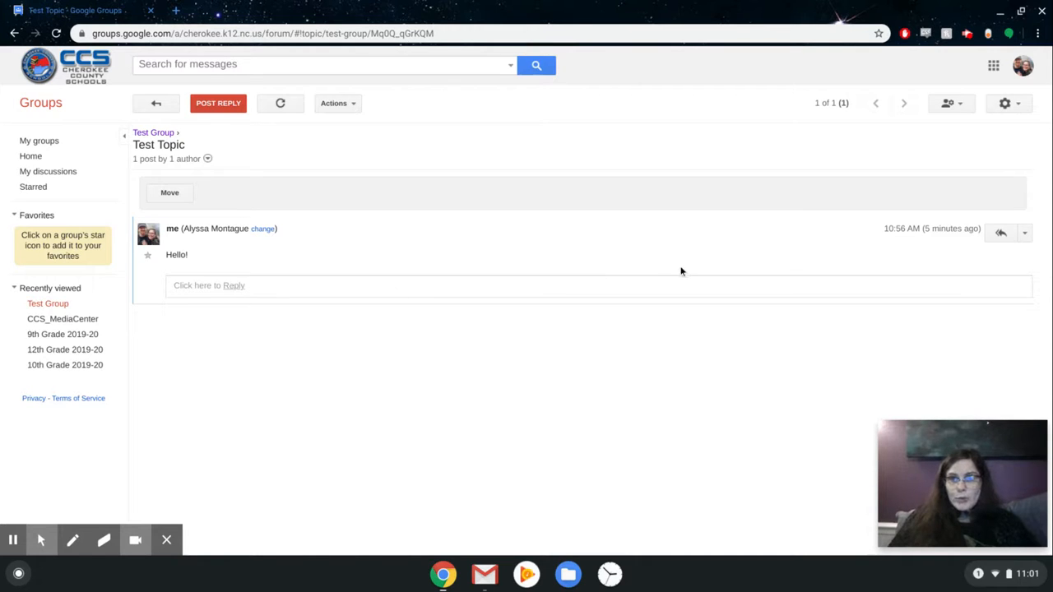
left_click(156, 105)
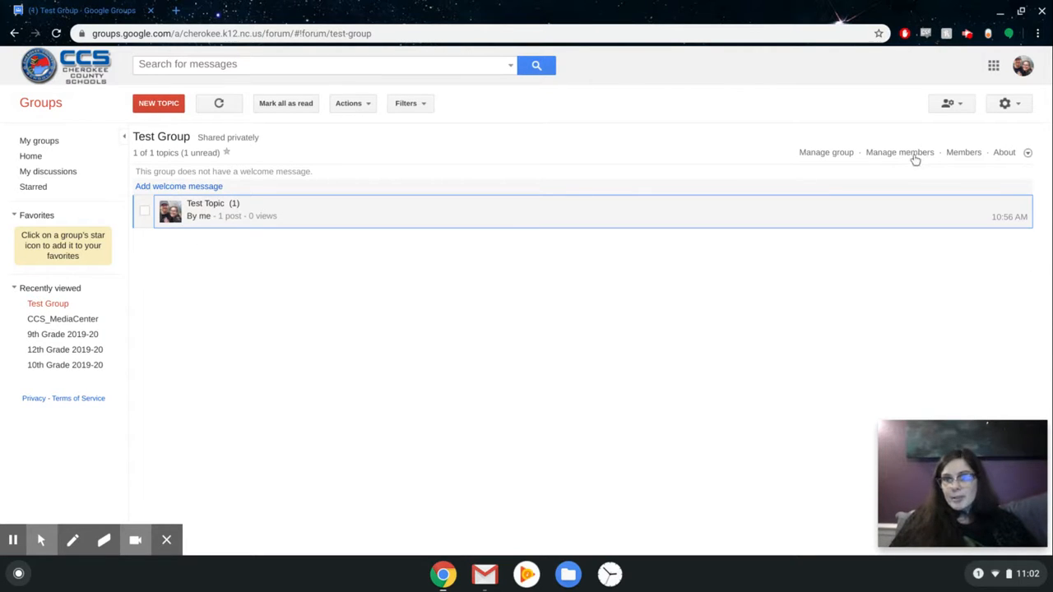
Open the member management list, examine the actions and posting permission choices for the first non-owner member, and deselect that member
left_click(964, 157)
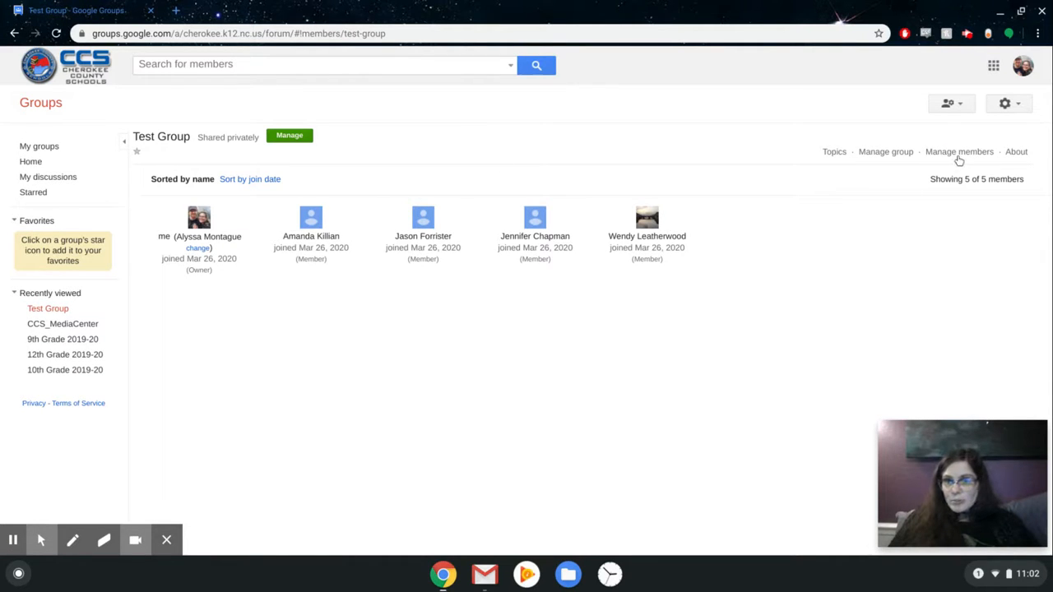
left_click(957, 158)
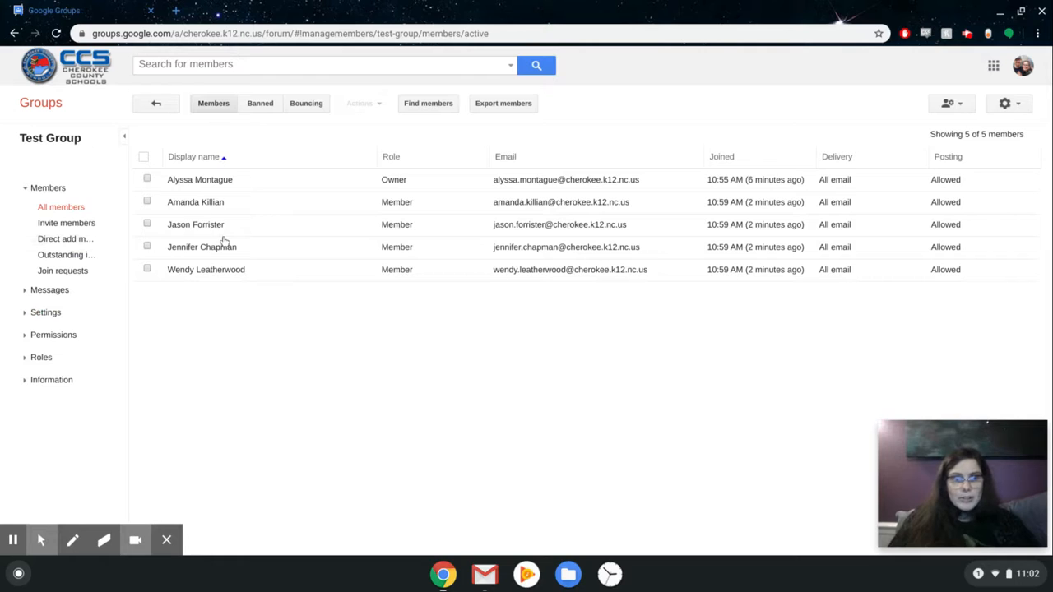
left_click(147, 201)
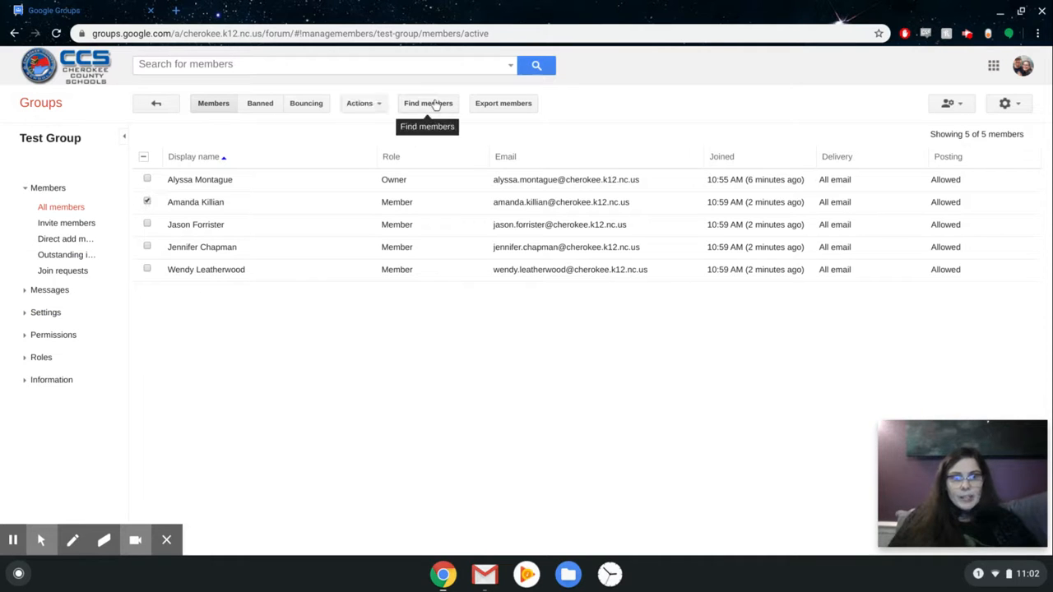
left_click(380, 105)
mouse_move(371, 214)
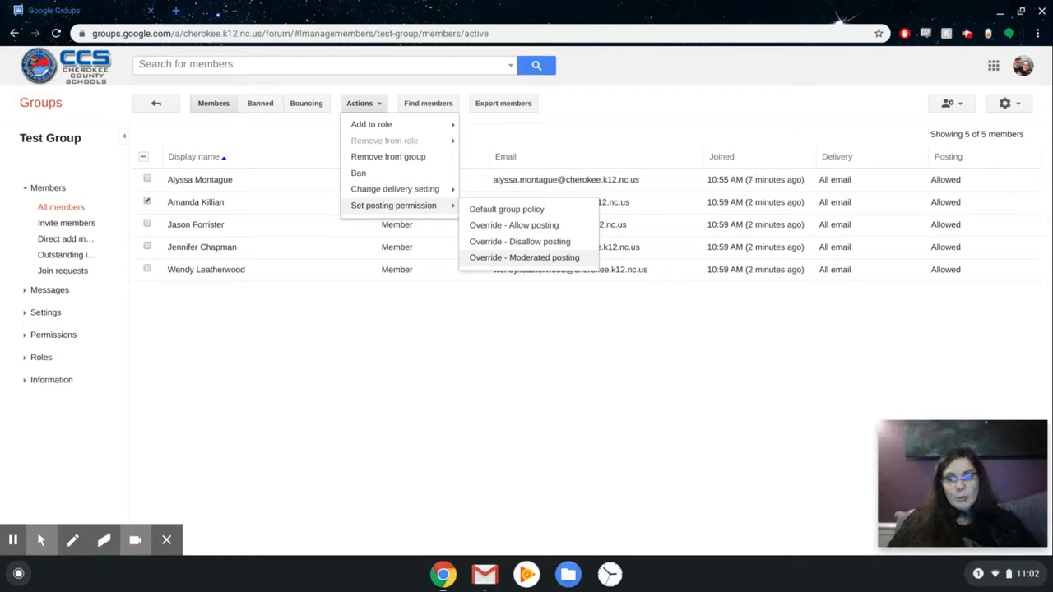
left_click(455, 440)
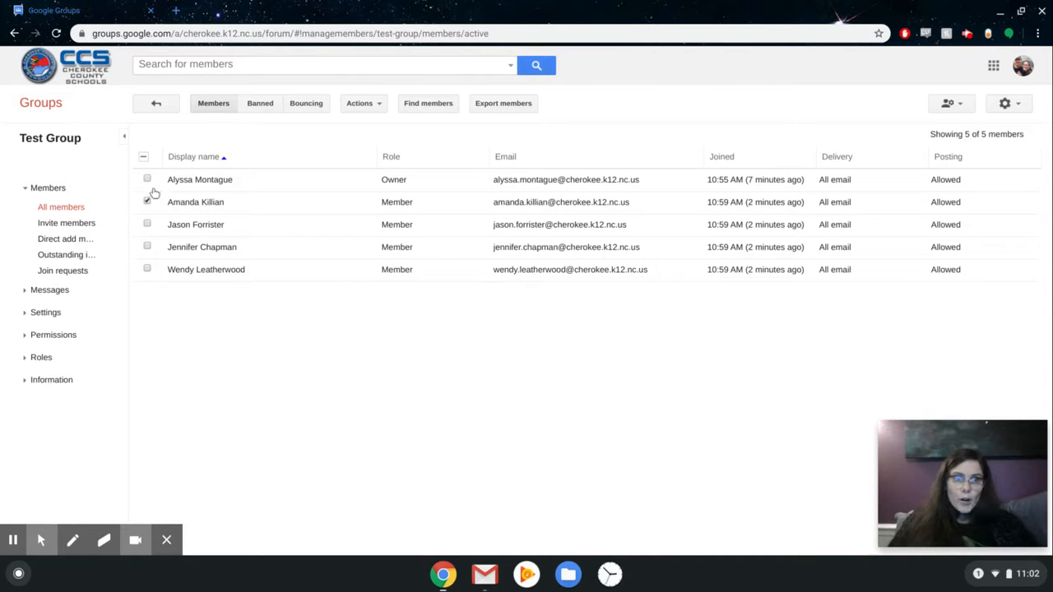
left_click(147, 201)
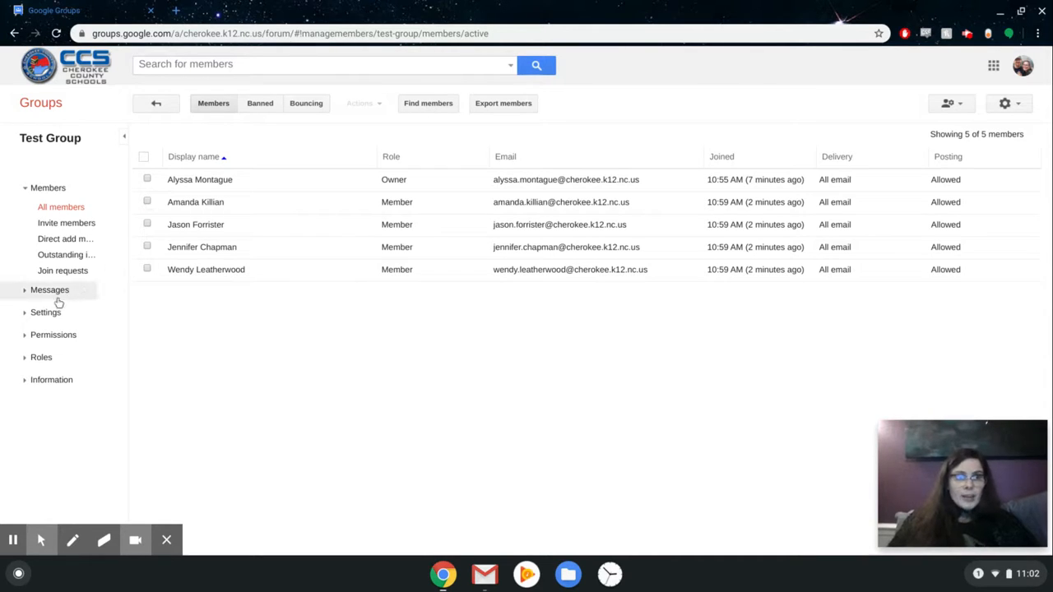
Expand the Messages, Settings, Permissions and Roles categories of the group's management options and view the list of roles
left_click(21, 294)
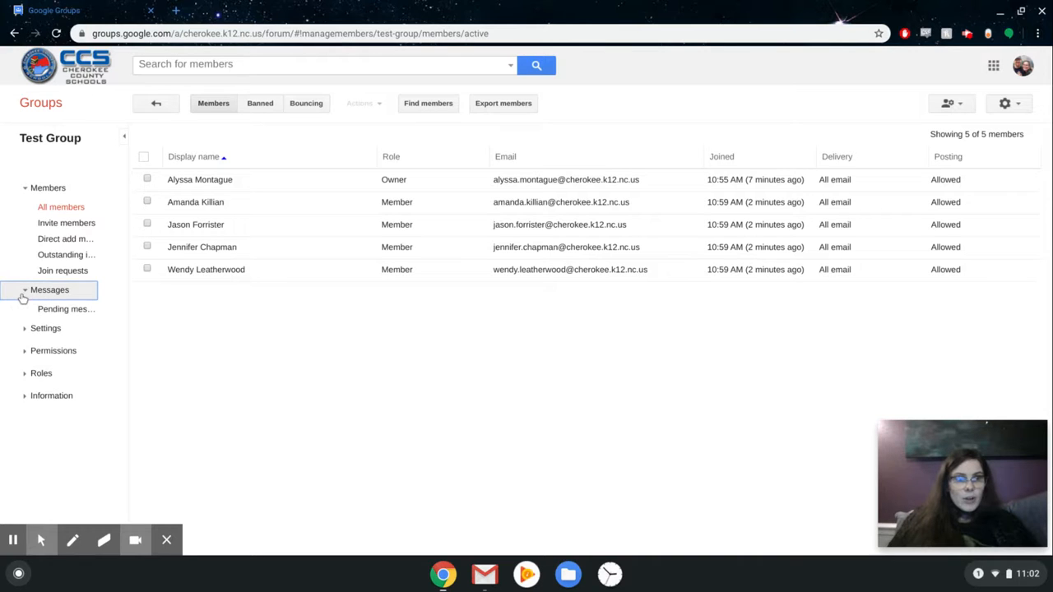
left_click(28, 338)
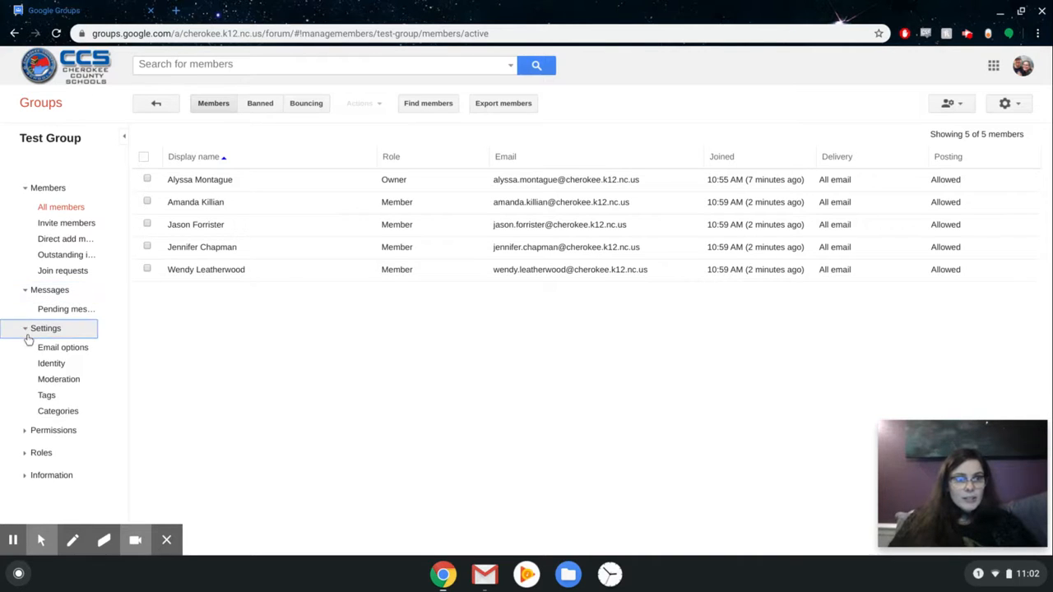
left_click(29, 433)
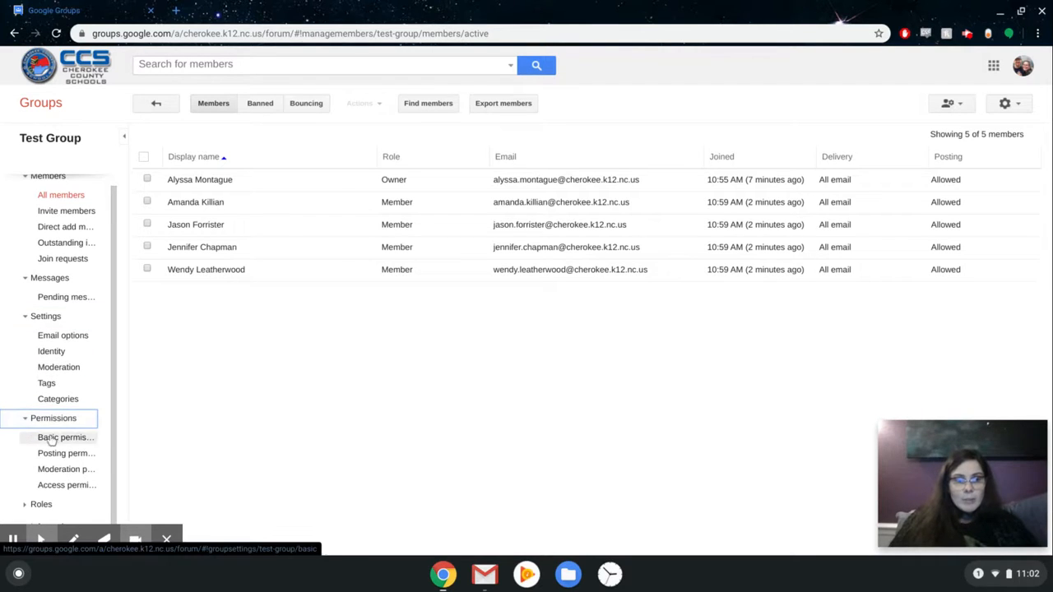
left_click(33, 504)
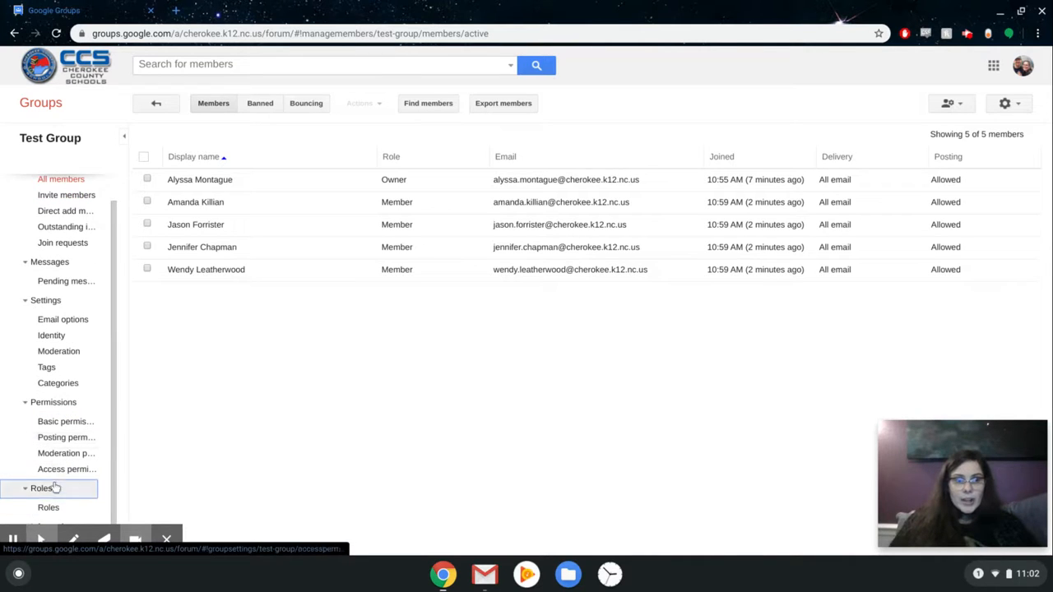
left_click(48, 510)
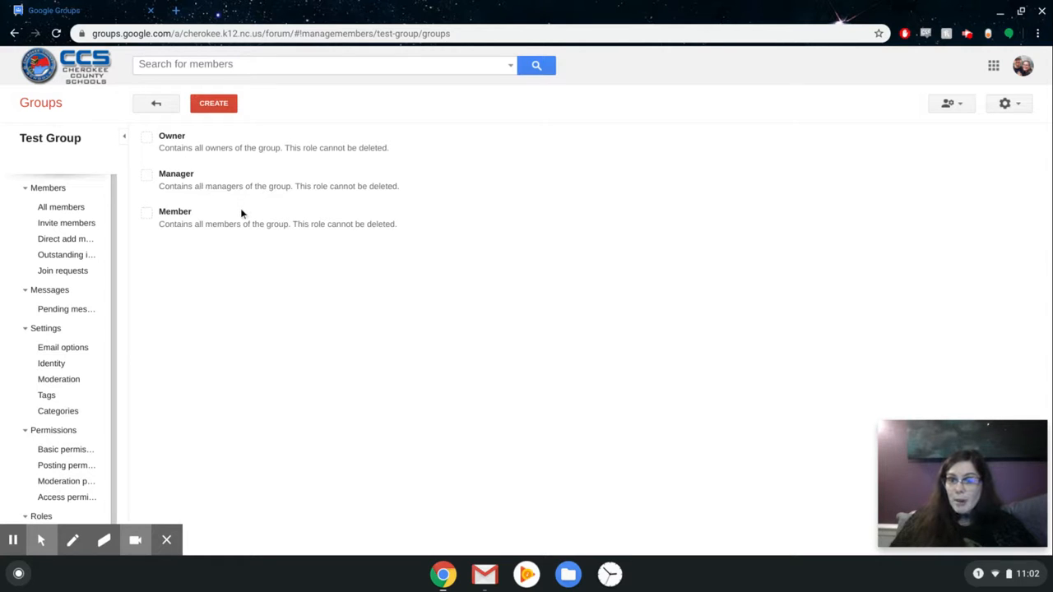
scroll(99, 276, "down", 1)
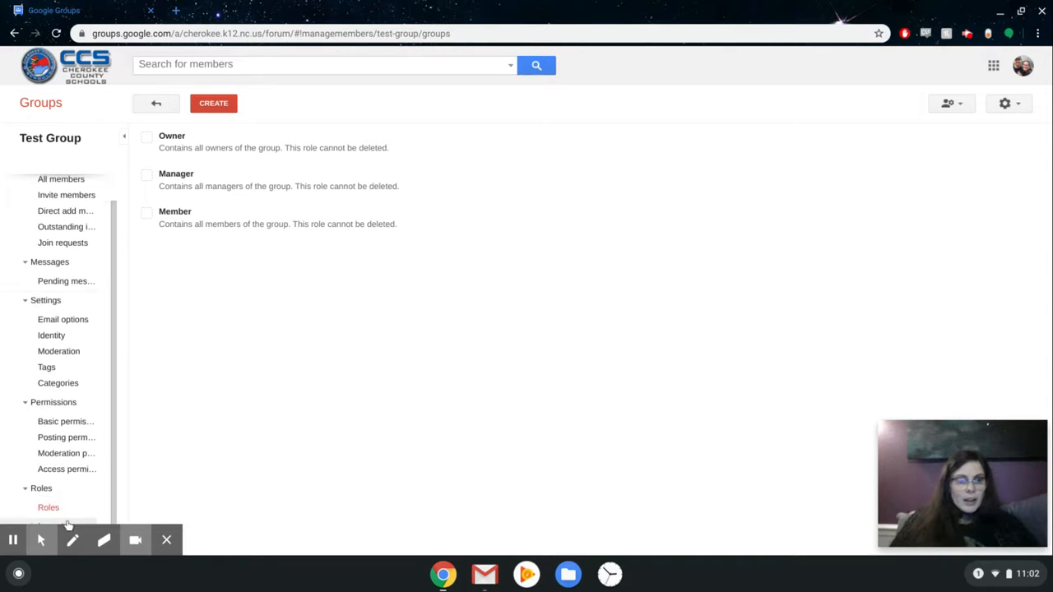
Expand the Information category to review its options and return to the group's topics
left_click(168, 541)
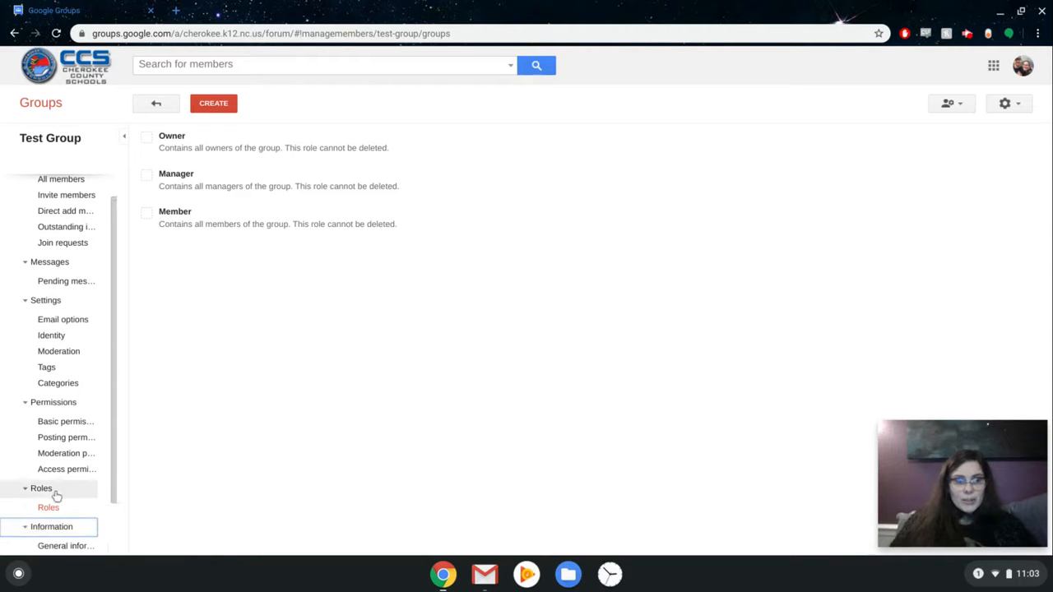
scroll(56, 496, "down", 2)
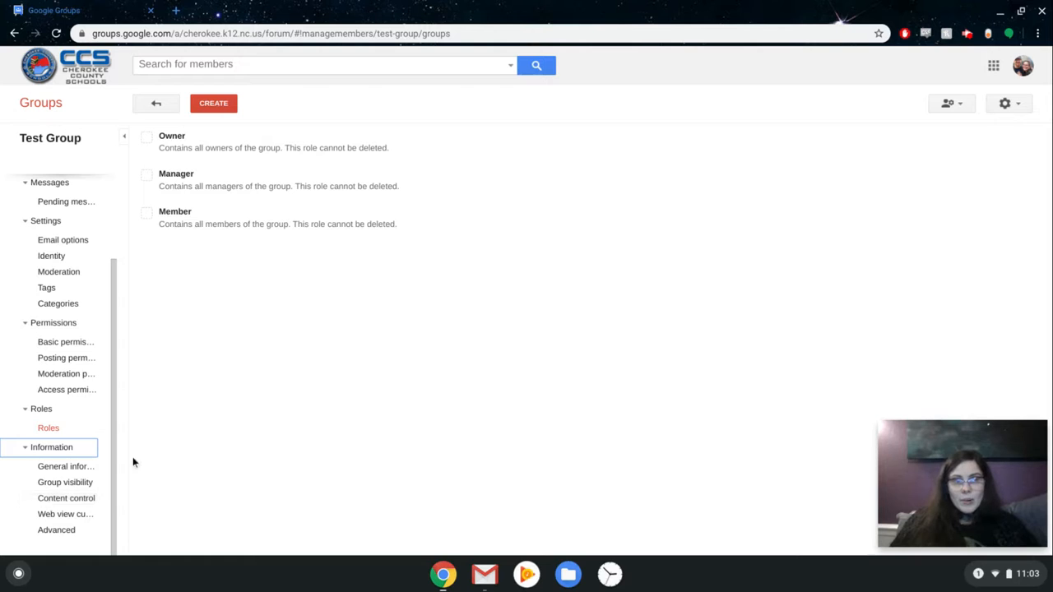
scroll(75, 436, "up", 3)
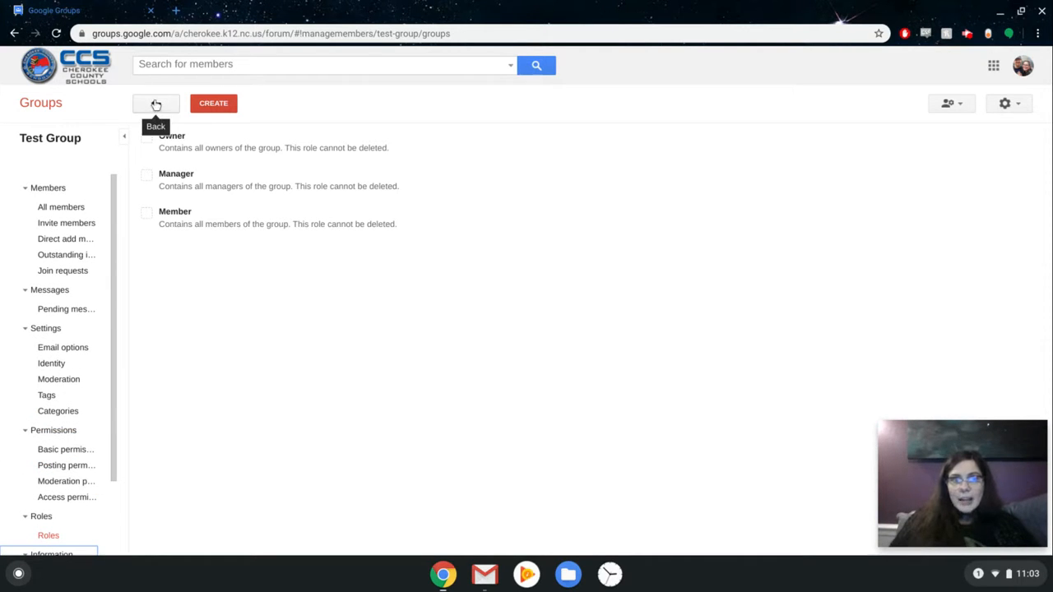
left_click(156, 105)
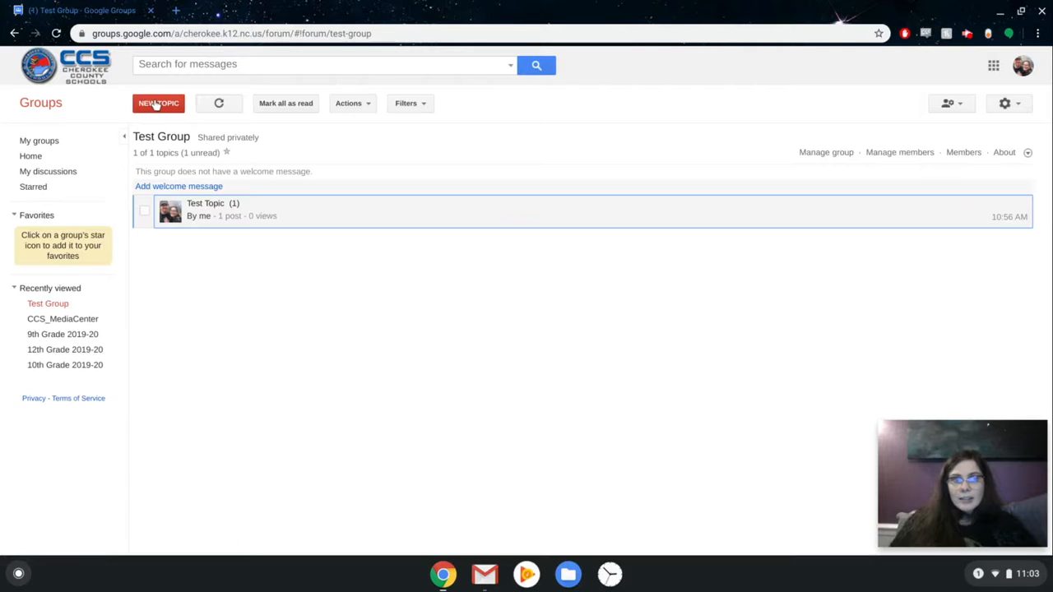
Open the management settings of Test Group and review its general information, from the group name to the embedding code
left_click(840, 154)
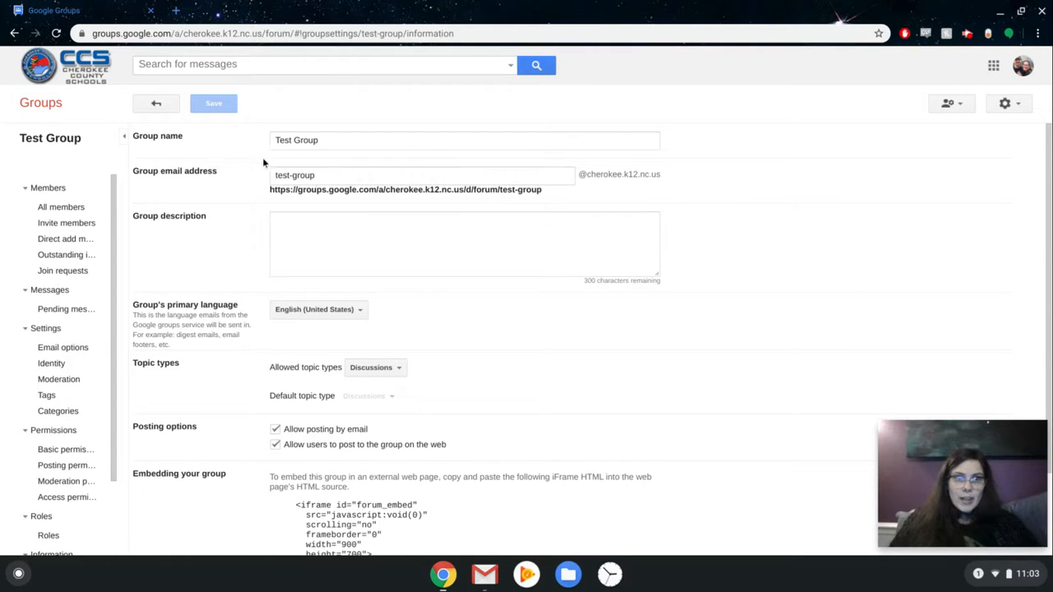
scroll(427, 372, "down", 2)
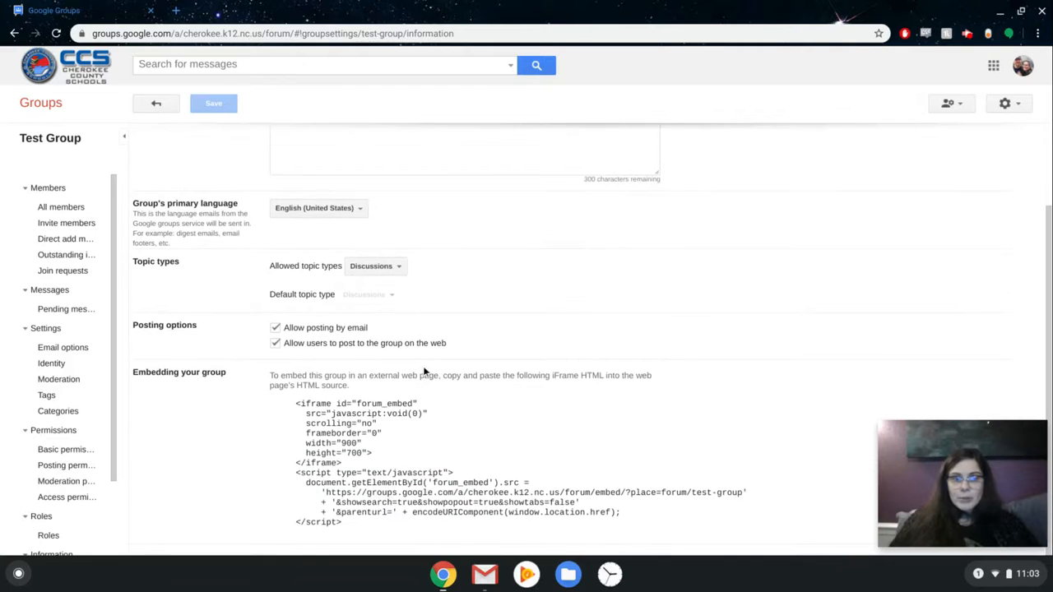
scroll(426, 371, "up", 2)
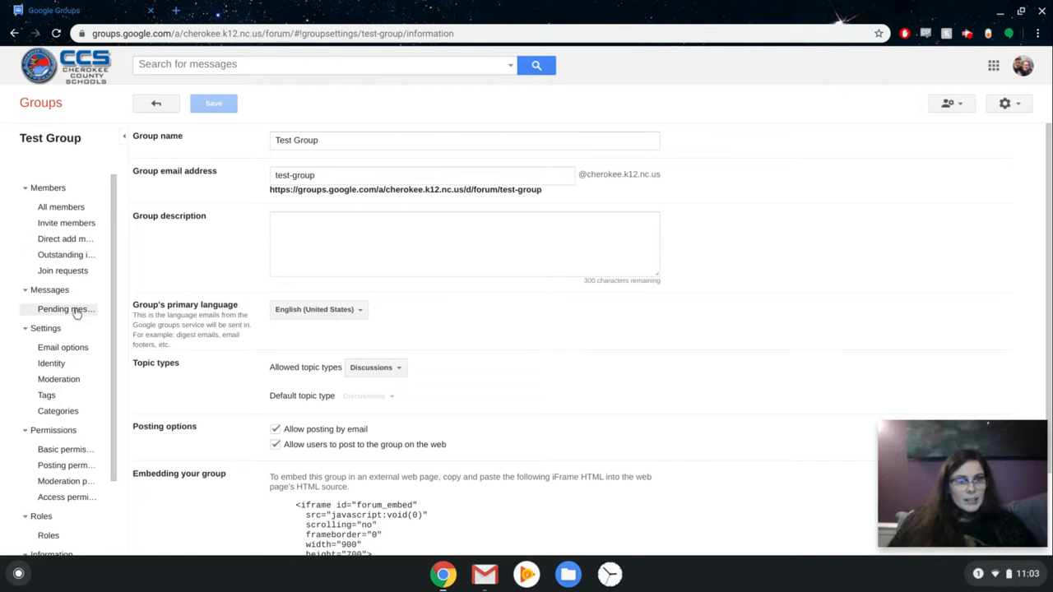
Open the group visibility setting and check which audiences can be chosen
scroll(69, 346, "down", 3)
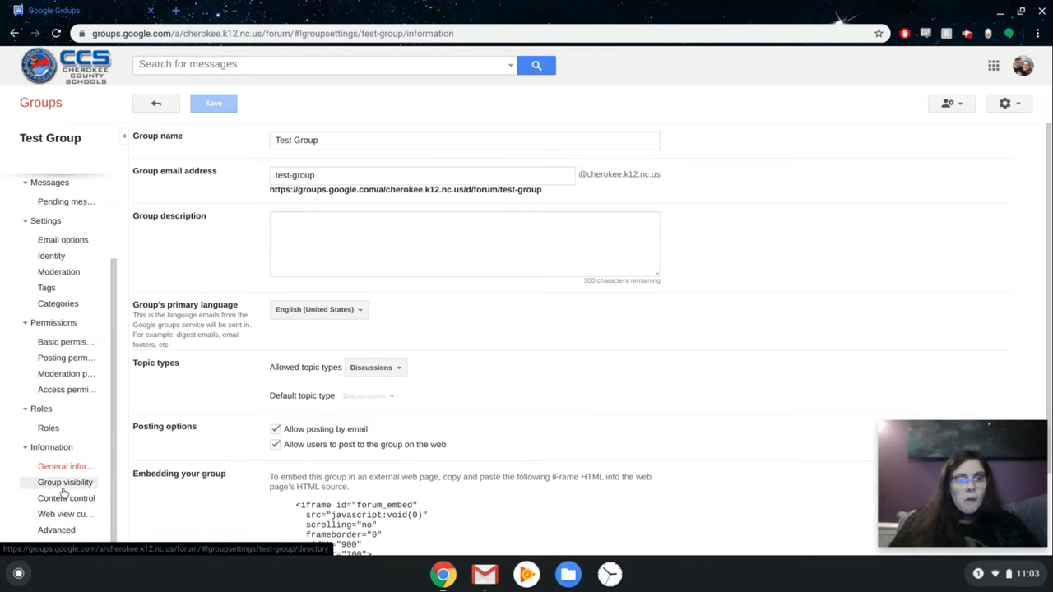
left_click(63, 487)
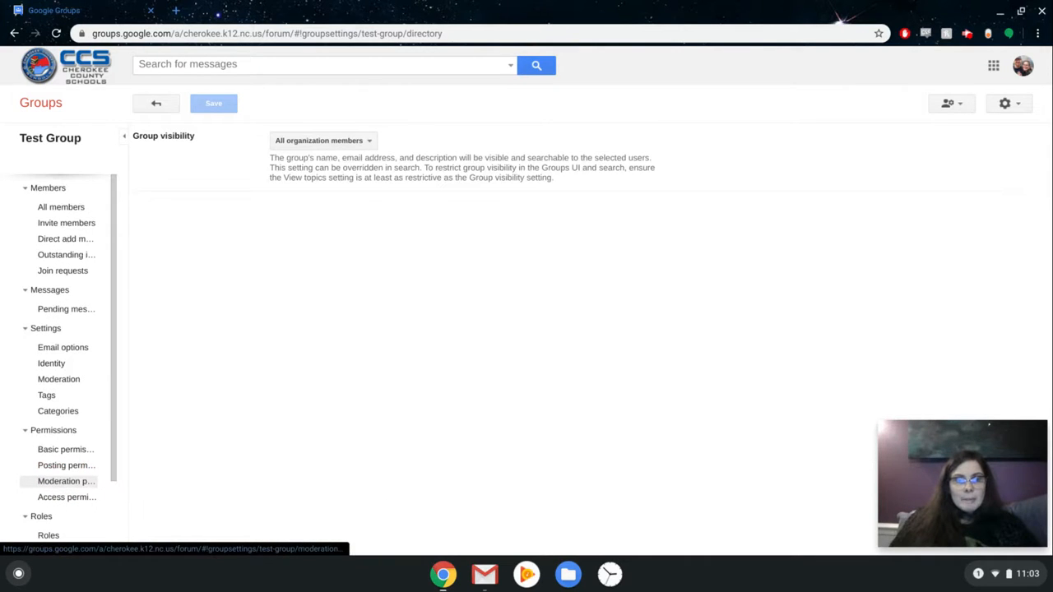
left_click(344, 141)
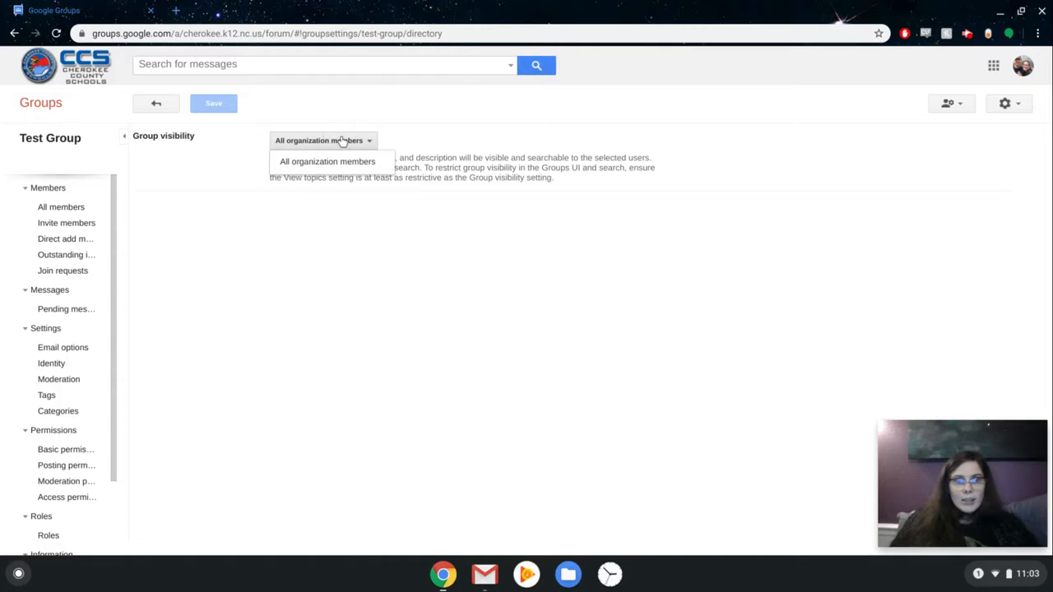
left_click(358, 143)
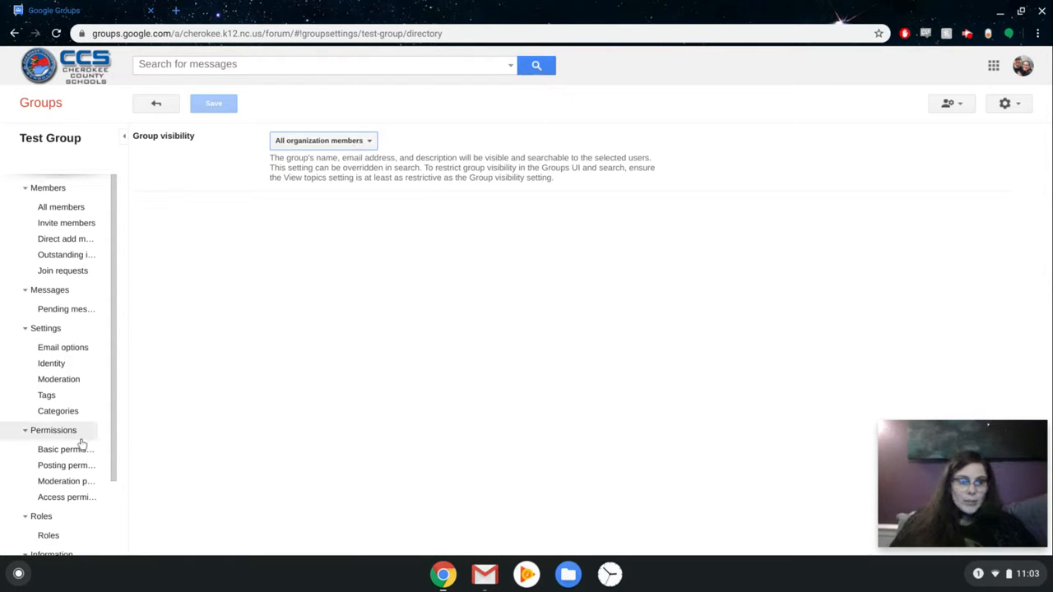
Open the content control settings and switch archiving of messages to the group off and back on
scroll(66, 481, "down", 3)
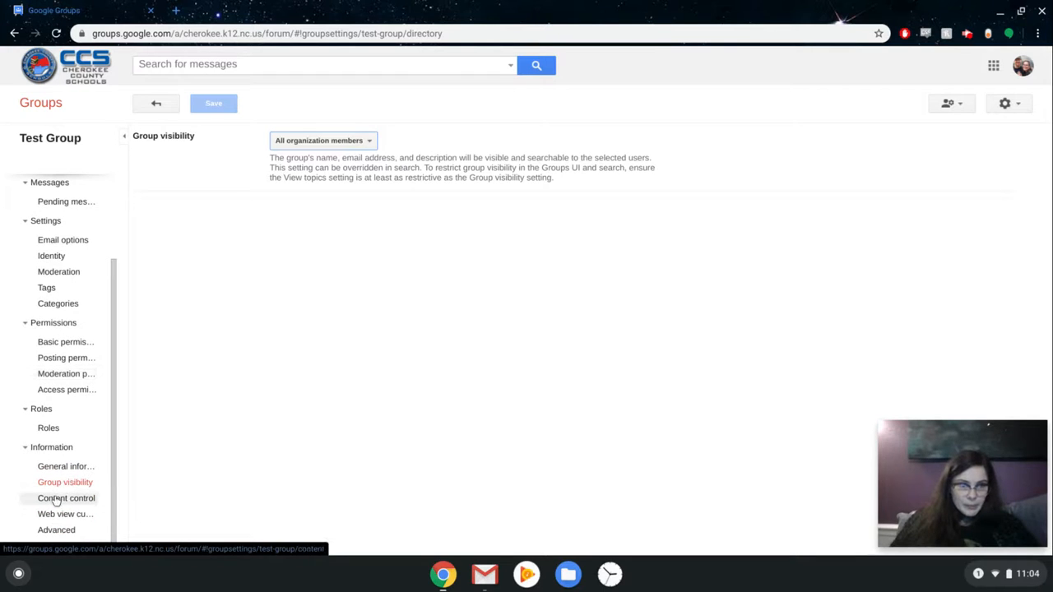
left_click(66, 497)
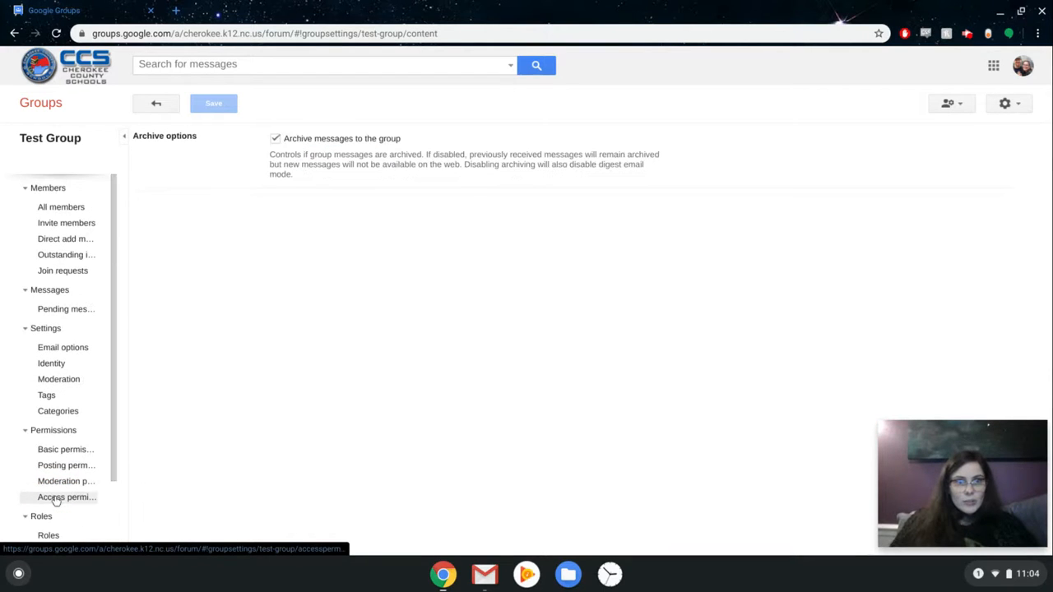
left_click(299, 140)
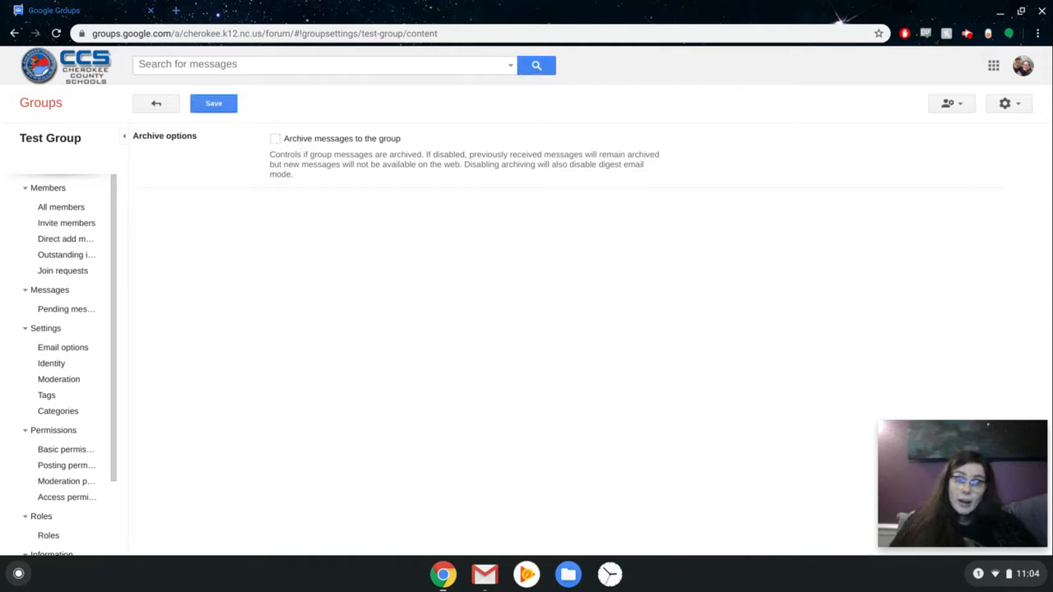
left_click(274, 140)
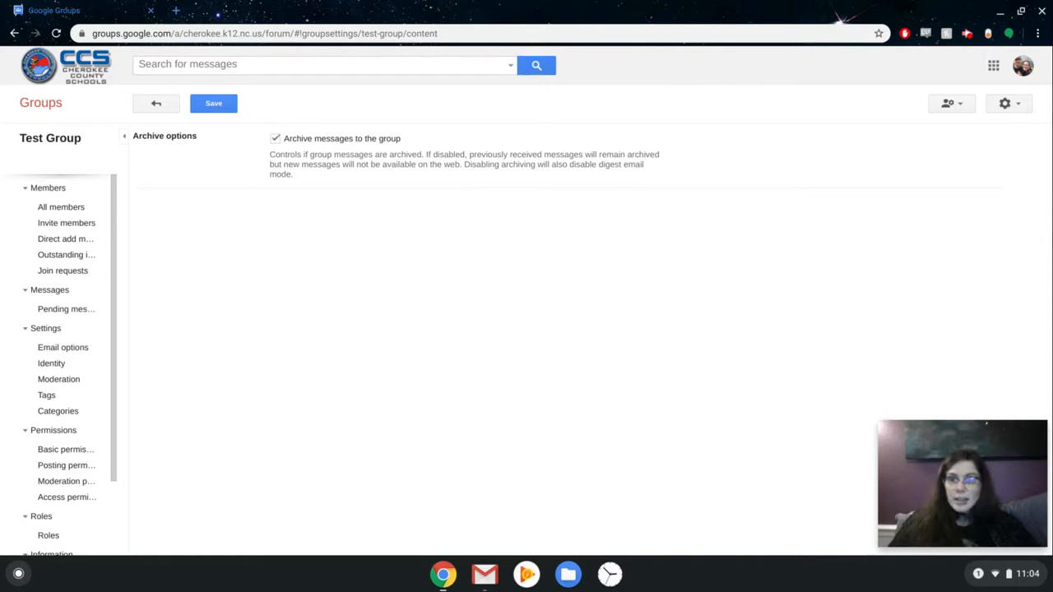
Leave content control without saving and view the conversation mode option in the web view customization settings
scroll(52, 406, "down", 3)
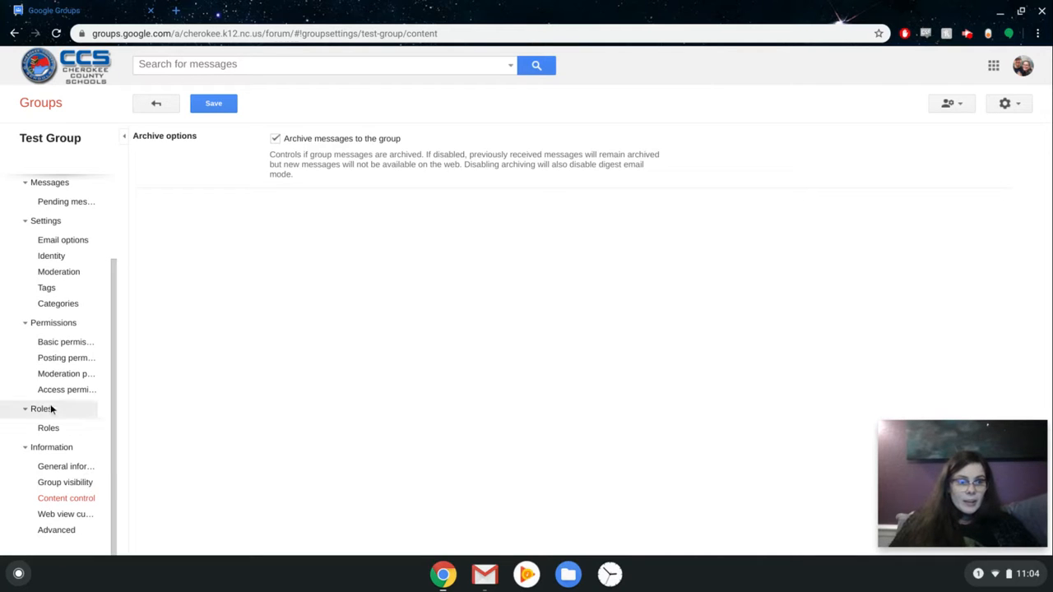
left_click(61, 519)
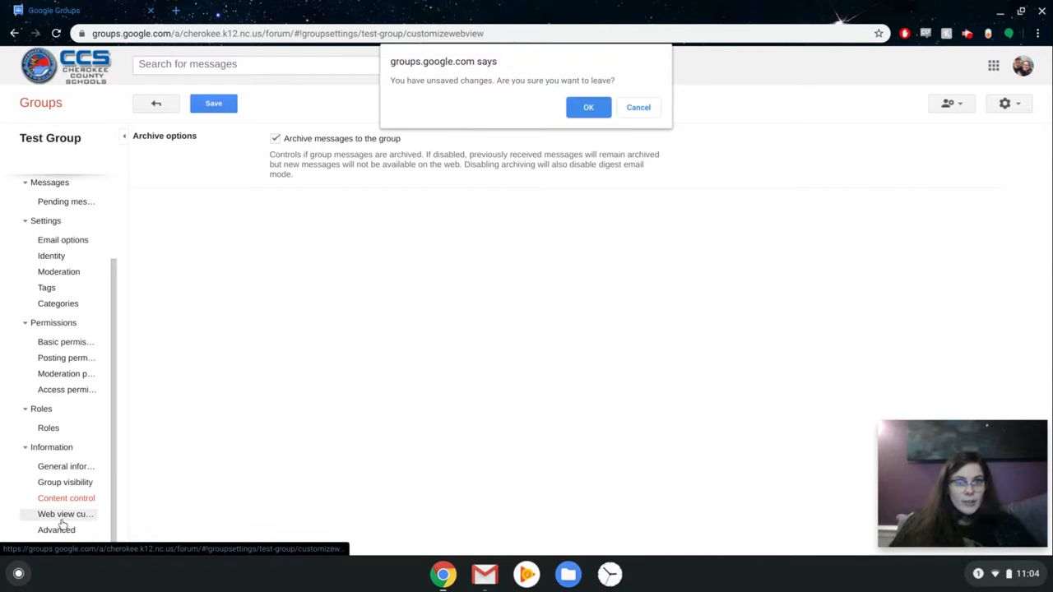
left_click(581, 108)
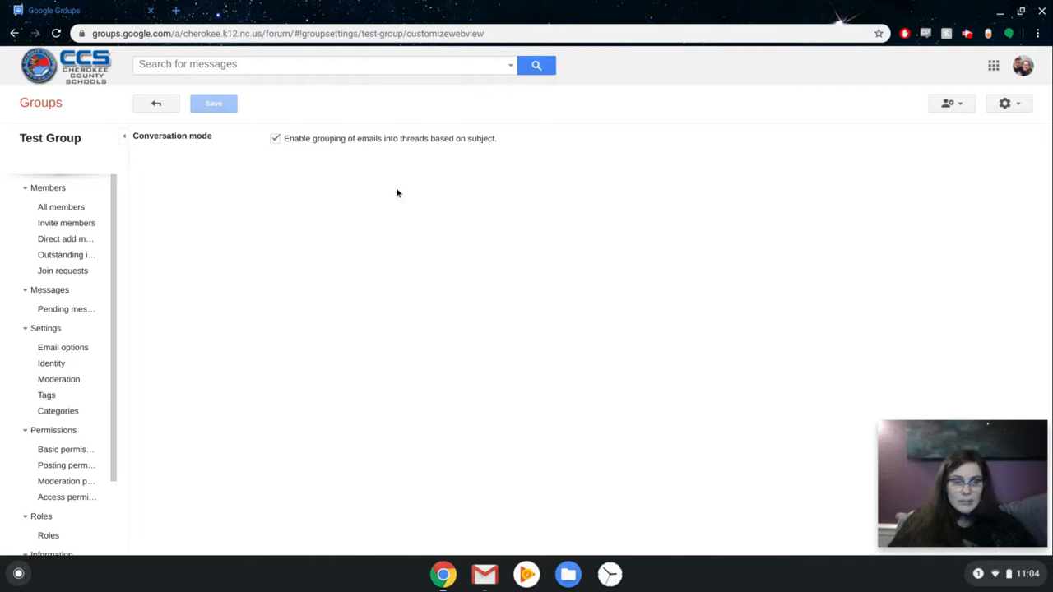
Open the group's advanced settings and examine the group types offered for resetting the group, without choosing one
scroll(50, 475, "down", 3)
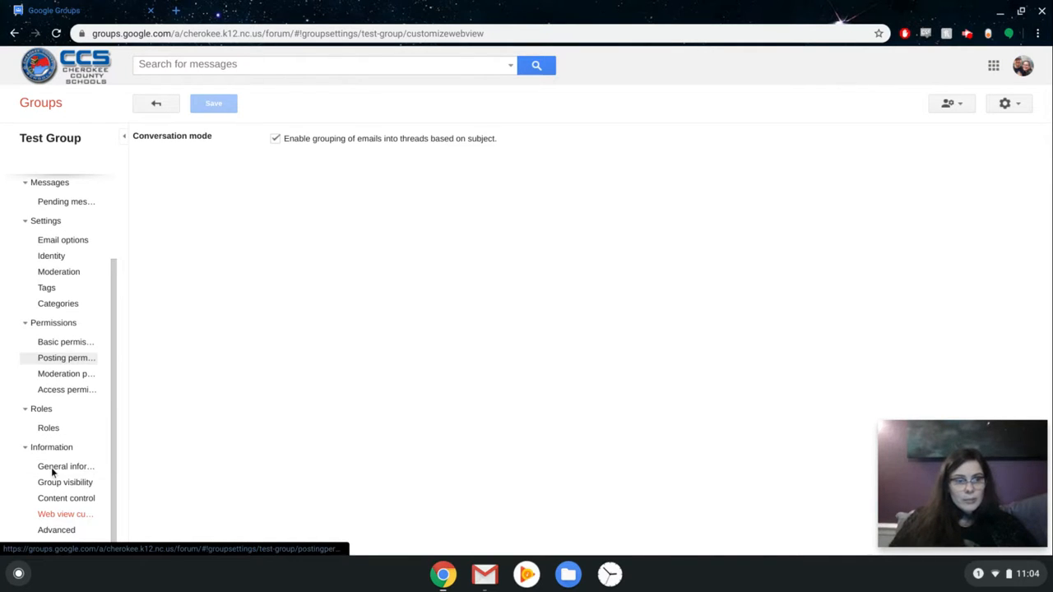
left_click(53, 530)
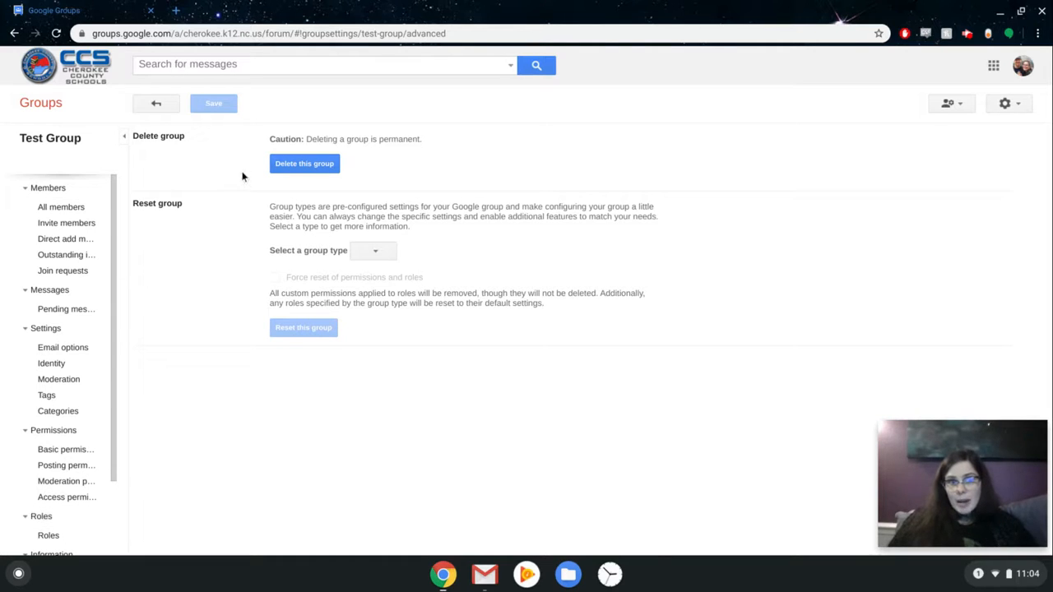
left_click(387, 252)
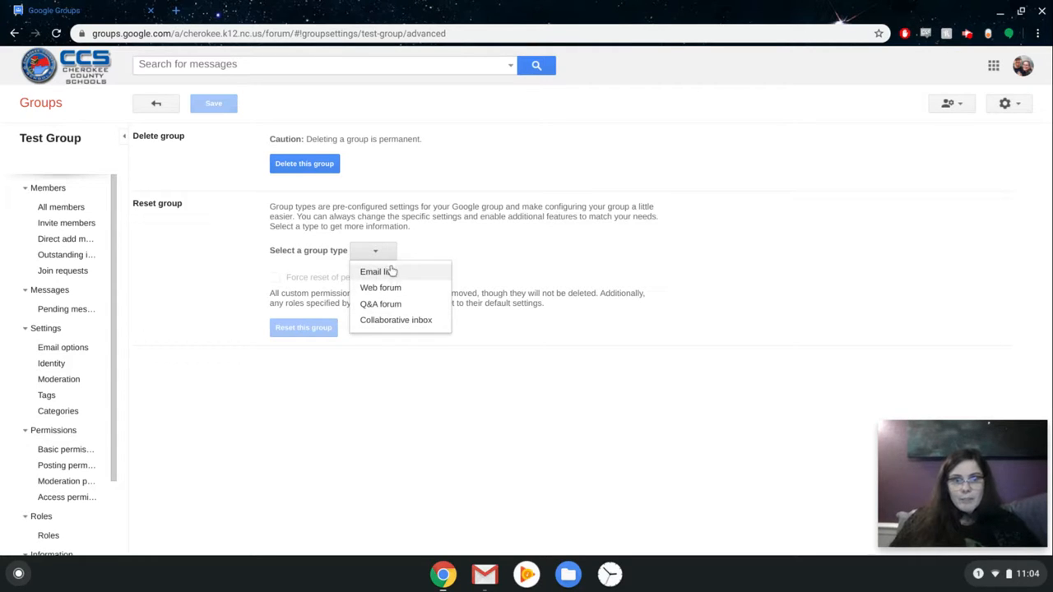
left_click(455, 251)
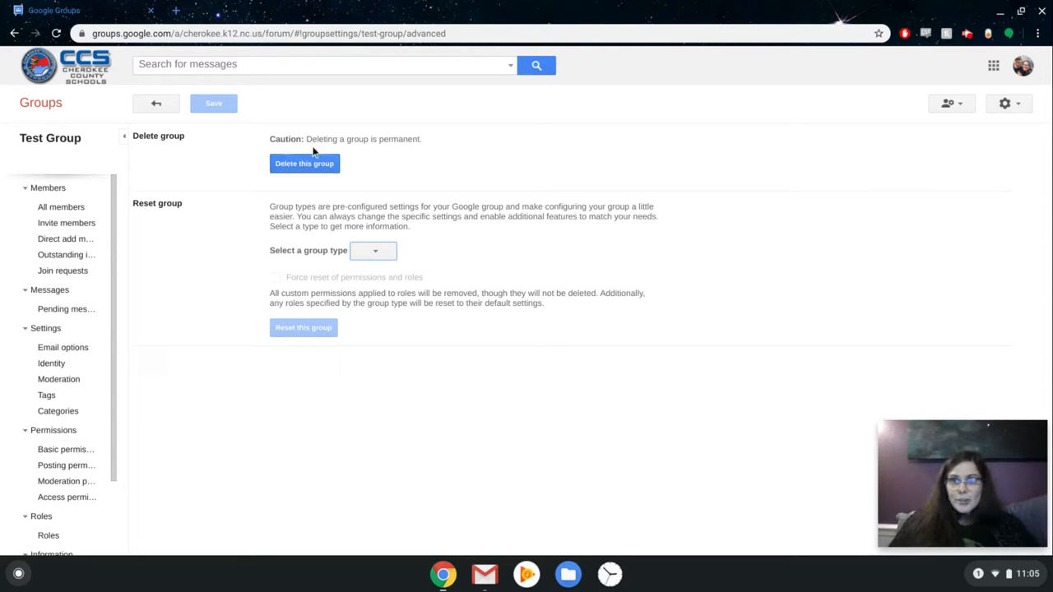
Return to the group's topics, visit the Groups home page and reopen Test Group from the recently viewed groups
left_click(156, 104)
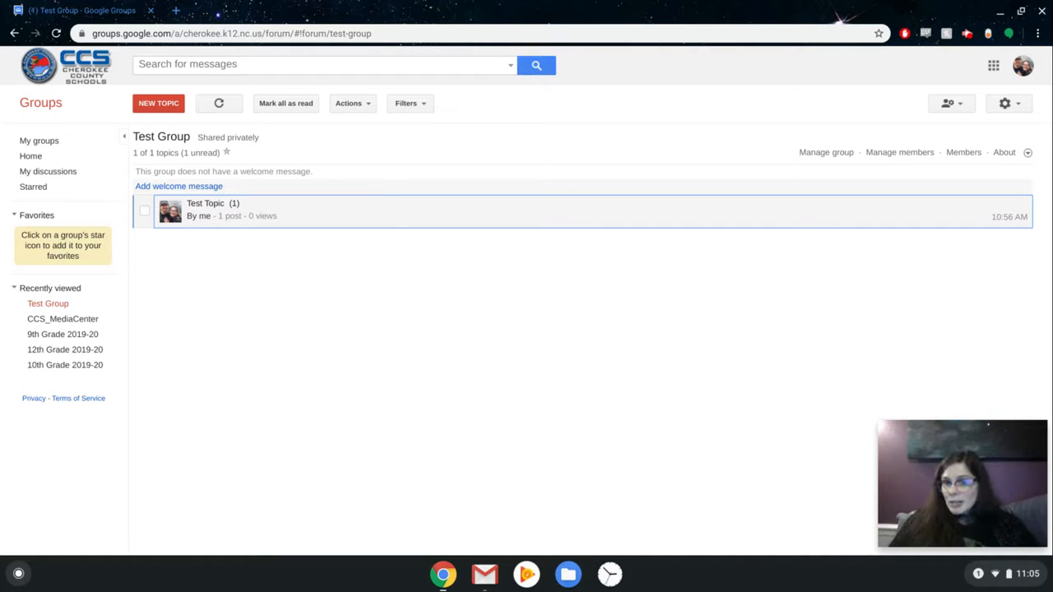
left_click(47, 108)
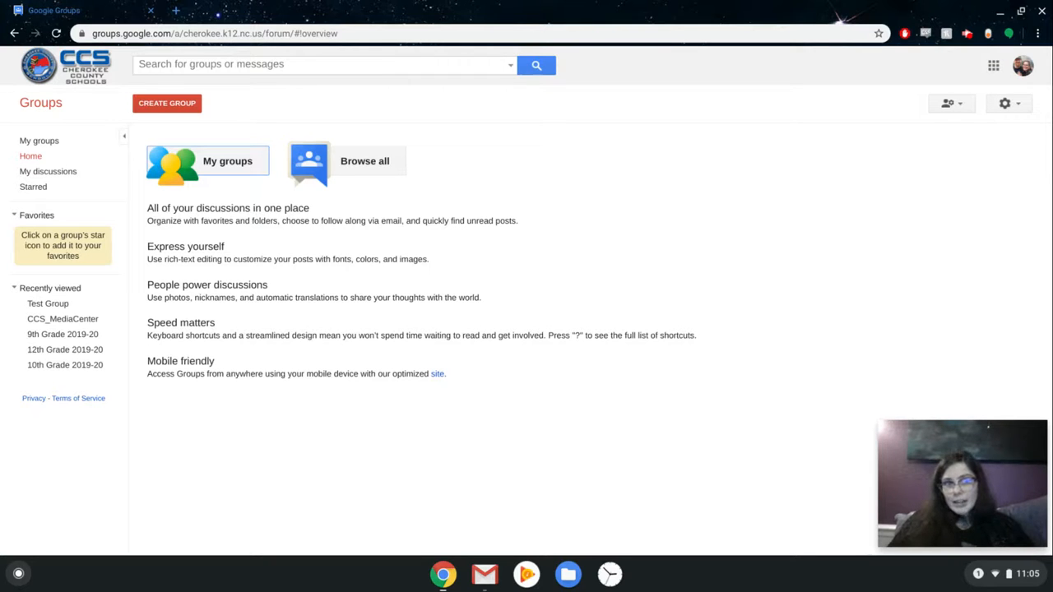
left_click(46, 304)
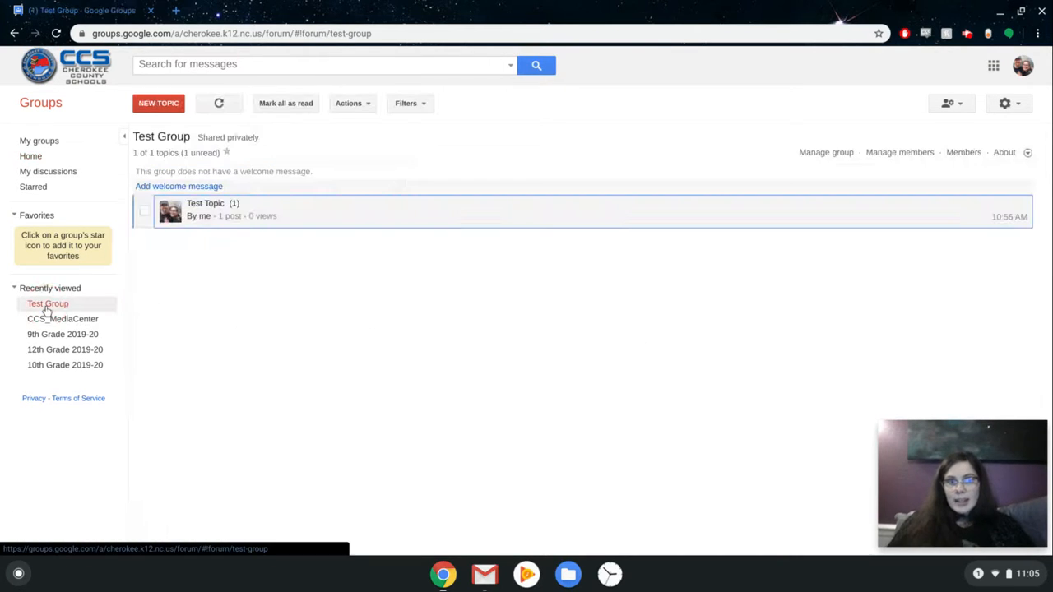